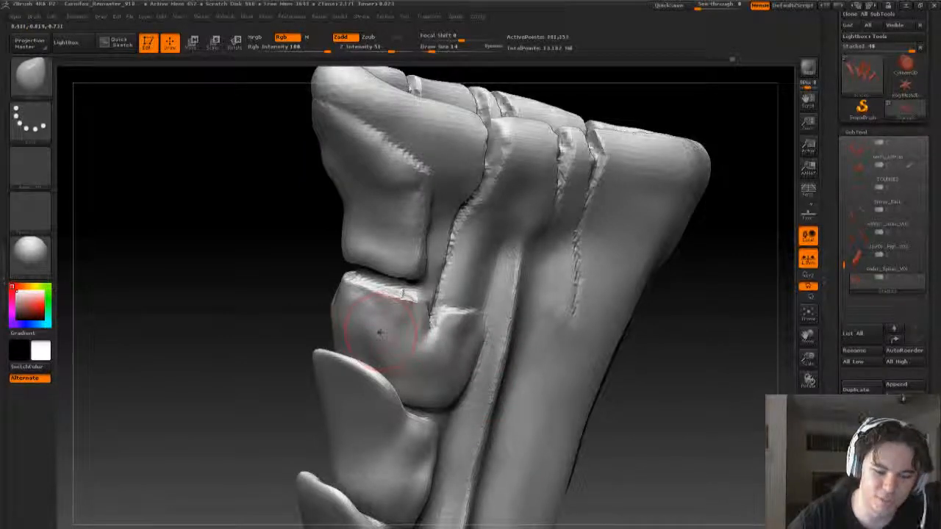
- Mask the plate below the spine's tip segment with a draw size of 11, and invert the mask to isolate it
{"action": "key", "text": "s"}
{"action": "left_click_drag", "start_coordinate": [378, 332], "coordinate": [393, 330]}
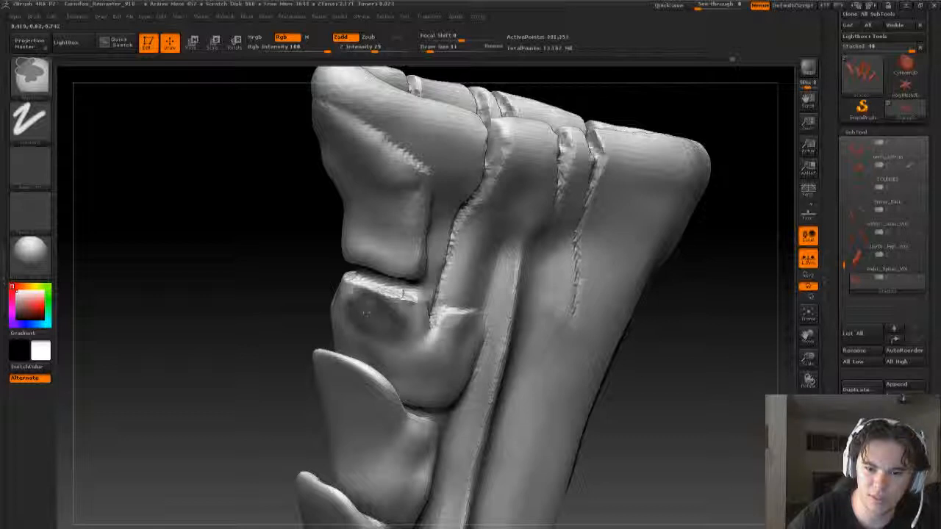
{"action": "mouse_move", "coordinate": [403, 294]}
{"action": "left_mouse_down", "text": "ctrl"}
{"action": "mouse_move", "coordinate": [430, 364]}
{"action": "mouse_move", "coordinate": [421, 355]}
{"action": "left_mouse_up", "text": "ctrl"}
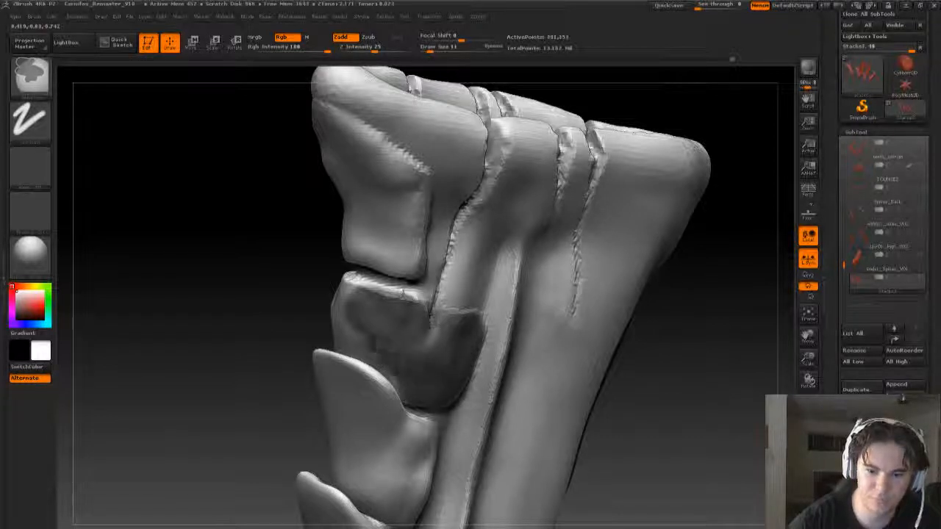
{"action": "mouse_move", "coordinate": [691, 378]}
{"action": "left_mouse_down"}
{"action": "mouse_move", "coordinate": [546, 389]}
{"action": "mouse_move", "coordinate": [651, 425]}
{"action": "left_mouse_up"}
{"action": "mouse_move", "coordinate": [312, 325]}
{"action": "left_mouse_down", "text": "ctrl"}
{"action": "mouse_move", "coordinate": [335, 263]}
{"action": "mouse_move", "coordinate": [403, 322]}
{"action": "mouse_move", "coordinate": [432, 332]}
{"action": "mouse_move", "coordinate": [390, 346]}
{"action": "mouse_move", "coordinate": [332, 316]}
{"action": "left_mouse_up", "text": "ctrl"}
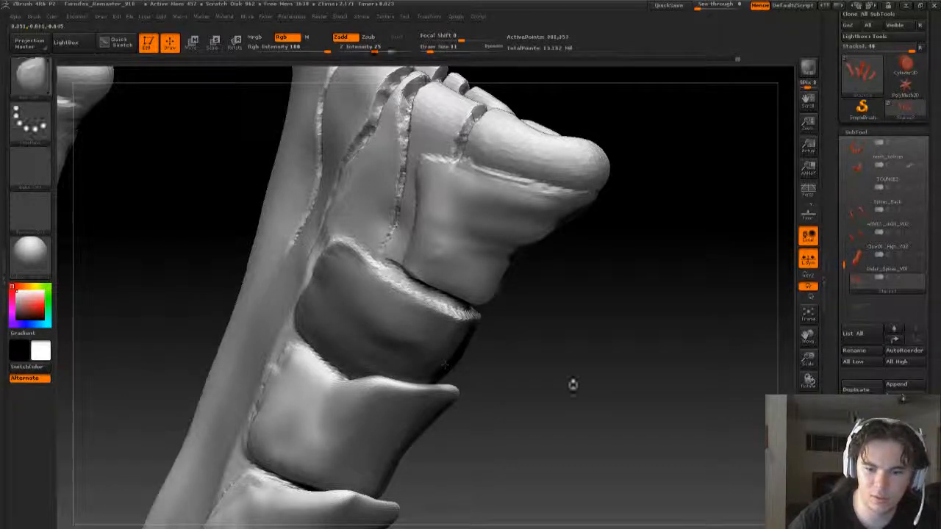
{"action": "mouse_move", "coordinate": [574, 384]}
{"action": "left_mouse_down"}
{"action": "mouse_move", "coordinate": [544, 413]}
{"action": "mouse_move", "coordinate": [595, 416]}
{"action": "mouse_move", "coordinate": [579, 412]}
{"action": "mouse_move", "coordinate": [531, 323]}
{"action": "mouse_move", "coordinate": [339, 351]}
{"action": "mouse_move", "coordinate": [347, 342]}
{"action": "left_mouse_up"}
{"action": "key", "text": "ctrl+i"}
- Pull the isolated plate's upper edge outward with the Move brush at draw size 20
{"action": "key", "text": "s"}
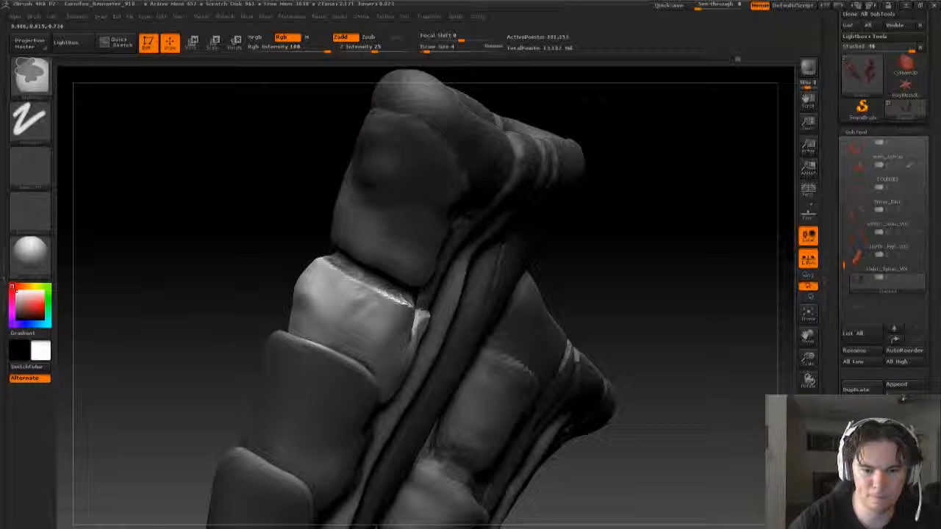
{"action": "left_click_drag", "start_coordinate": [624, 335], "coordinate": [628, 299]}
{"action": "key", "text": "b"}
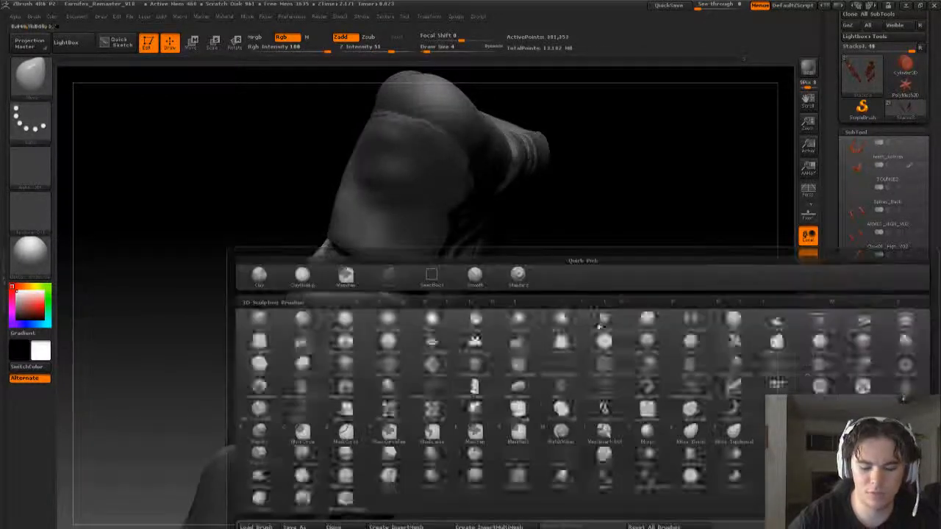
{"action": "key", "text": "m"}
{"action": "key", "text": "v"}
{"action": "key", "text": "s"}
{"action": "left_click_drag", "start_coordinate": [316, 288], "coordinate": [323, 289]}
{"action": "left_click_drag", "start_coordinate": [547, 272], "coordinate": [625, 265]}
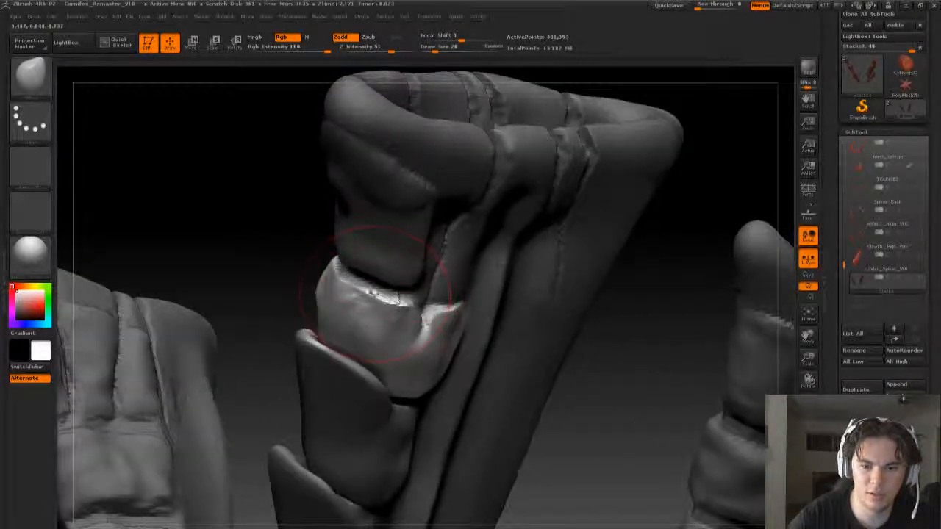
{"action": "left_click_drag", "start_coordinate": [379, 291], "coordinate": [338, 303]}
- Stretch the isolated plate's outer upper corner into a raised pointed lip with the Move brush
{"action": "left_click_drag", "start_coordinate": [586, 354], "coordinate": [619, 330]}
{"action": "mouse_move", "coordinate": [357, 304]}
{"action": "left_mouse_down"}
{"action": "mouse_move", "coordinate": [408, 281]}
{"action": "mouse_move", "coordinate": [373, 295]}
{"action": "mouse_move", "coordinate": [419, 252]}
{"action": "left_mouse_up"}
{"action": "key", "text": "ctrl+z"}
{"action": "mouse_move", "coordinate": [534, 309]}
{"action": "left_mouse_down"}
{"action": "mouse_move", "coordinate": [446, 317]}
{"action": "mouse_move", "coordinate": [556, 312]}
{"action": "left_mouse_up"}
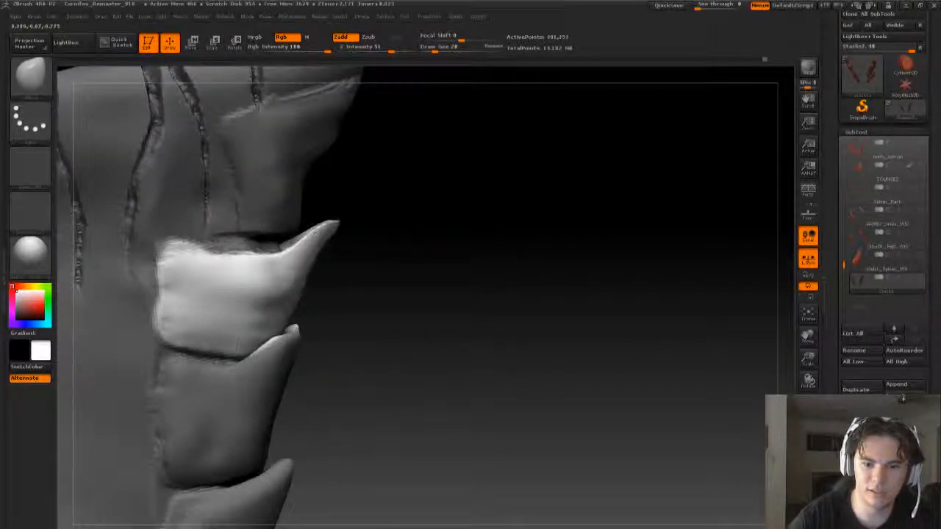
{"action": "left_click_drag", "start_coordinate": [339, 226], "coordinate": [330, 213]}
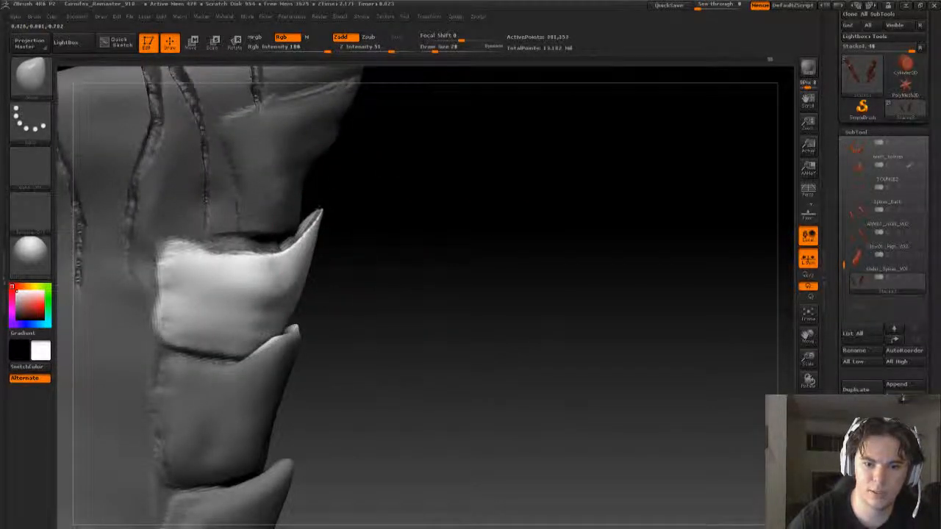
- Undo the last Move stroke, and smooth the isolated plate's outer face and upper rim
{"action": "left_click_drag", "start_coordinate": [470, 280], "coordinate": [375, 295]}
{"action": "left_click_drag", "start_coordinate": [487, 288], "coordinate": [394, 314]}
{"action": "key", "text": "ctrl+z"}
{"action": "key", "text": "s"}
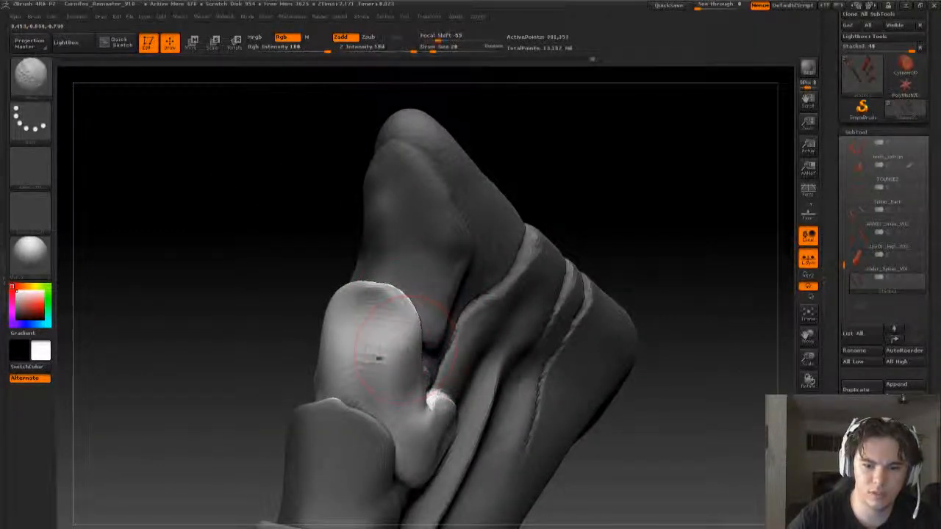
{"action": "left_click_drag", "start_coordinate": [378, 359], "coordinate": [354, 347], "text": "shift"}
{"action": "left_click_drag", "start_coordinate": [376, 299], "coordinate": [401, 302], "text": "shift"}
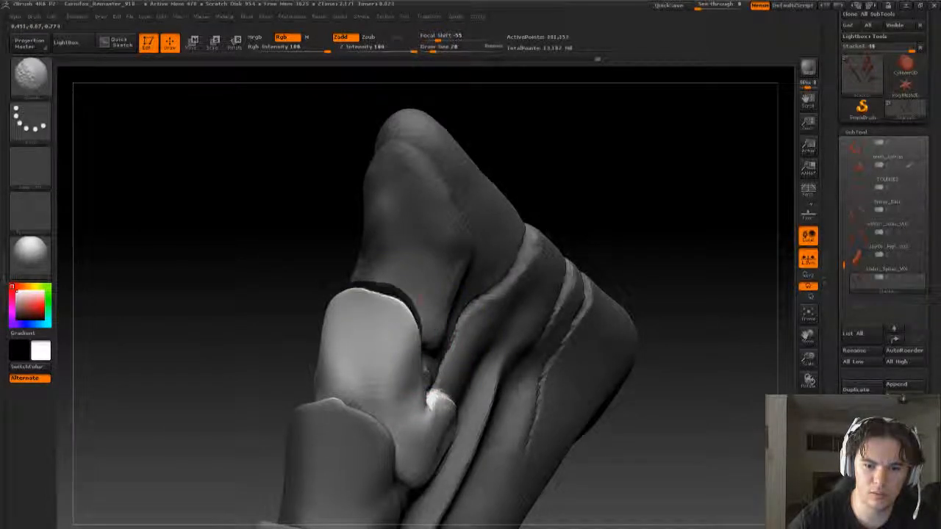
{"action": "left_click_drag", "start_coordinate": [588, 193], "coordinate": [441, 221]}
{"action": "mouse_move", "coordinate": [625, 243]}
{"action": "left_mouse_down"}
{"action": "mouse_move", "coordinate": [662, 258]}
{"action": "mouse_move", "coordinate": [632, 279]}
{"action": "left_mouse_up"}
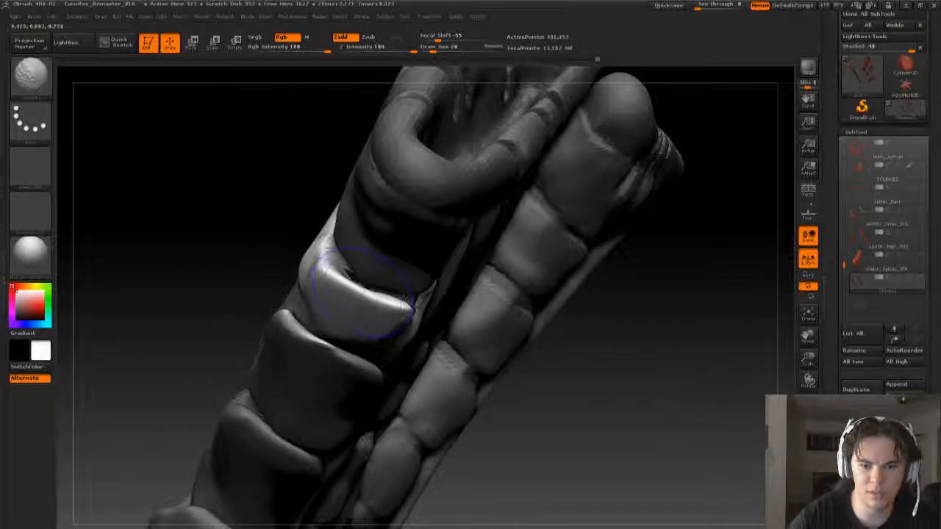
- Raise the isolated plate's outer rim over the tip segment with the Move brush at draw size 20
{"action": "left_click_drag", "start_coordinate": [176, 258], "coordinate": [258, 284]}
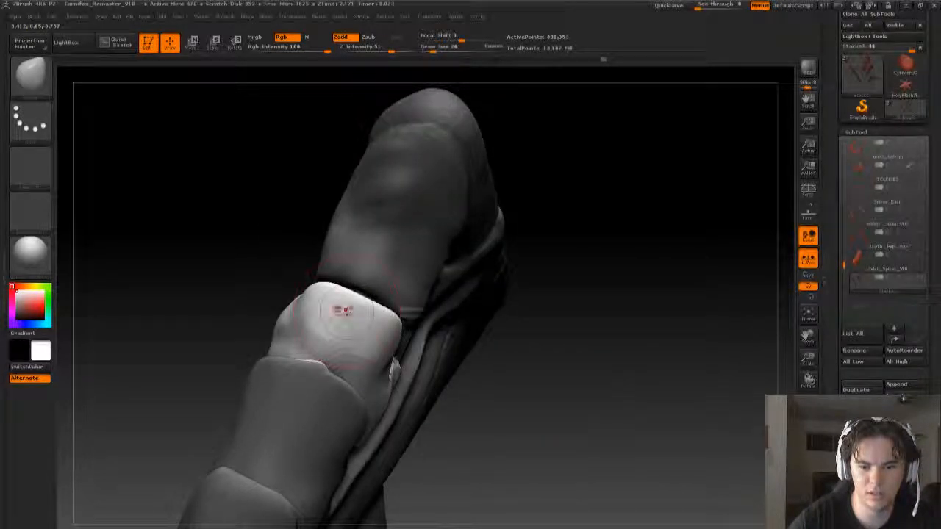
{"action": "left_click_drag", "start_coordinate": [529, 325], "coordinate": [429, 324]}
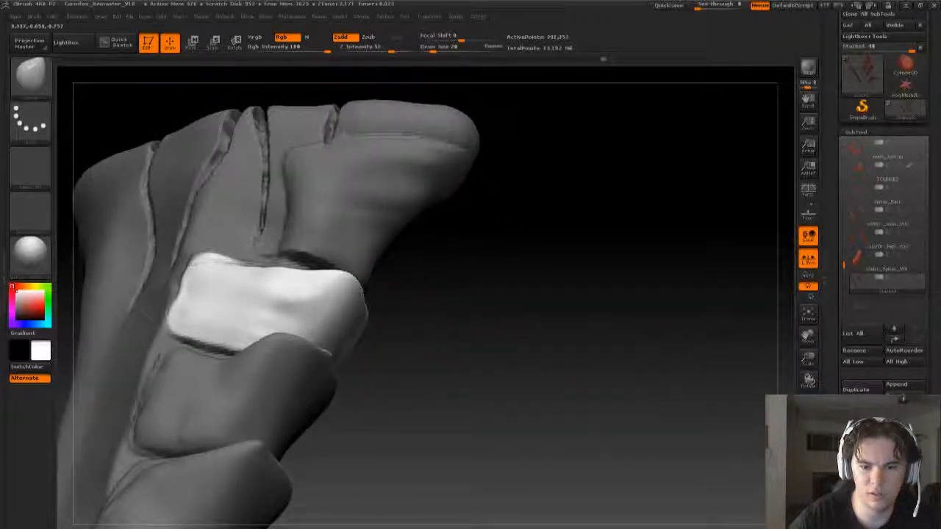
{"action": "key", "text": "s"}
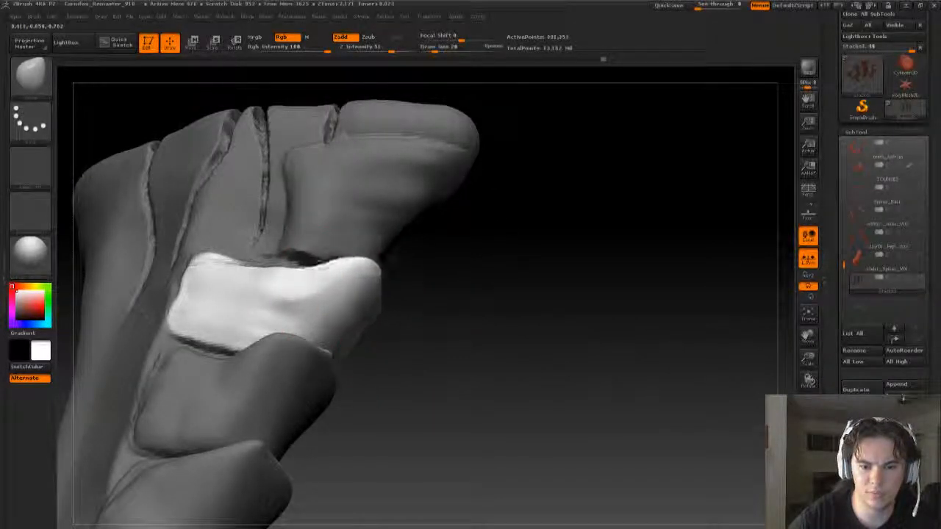
{"action": "left_click_drag", "start_coordinate": [446, 286], "coordinate": [415, 305]}
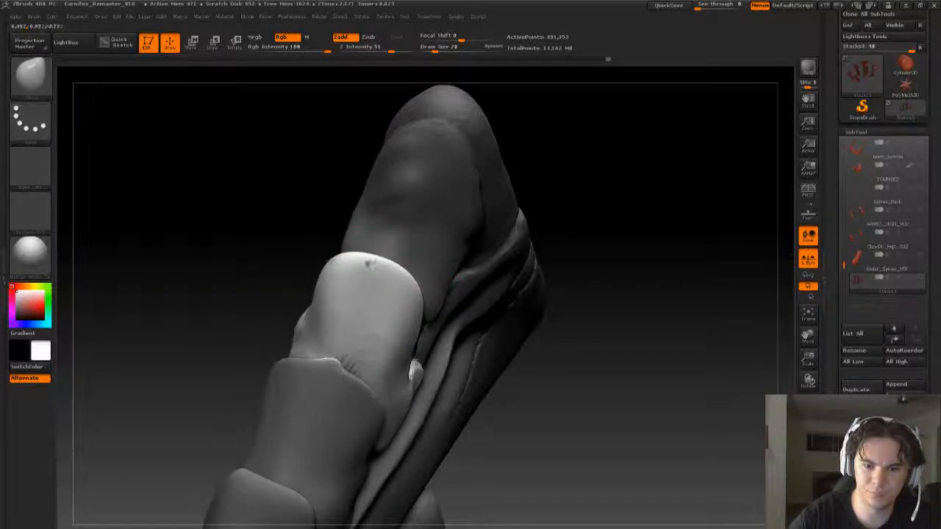
{"action": "left_click_drag", "start_coordinate": [638, 274], "coordinate": [724, 273]}
{"action": "left_click_drag", "start_coordinate": [280, 272], "coordinate": [287, 252]}
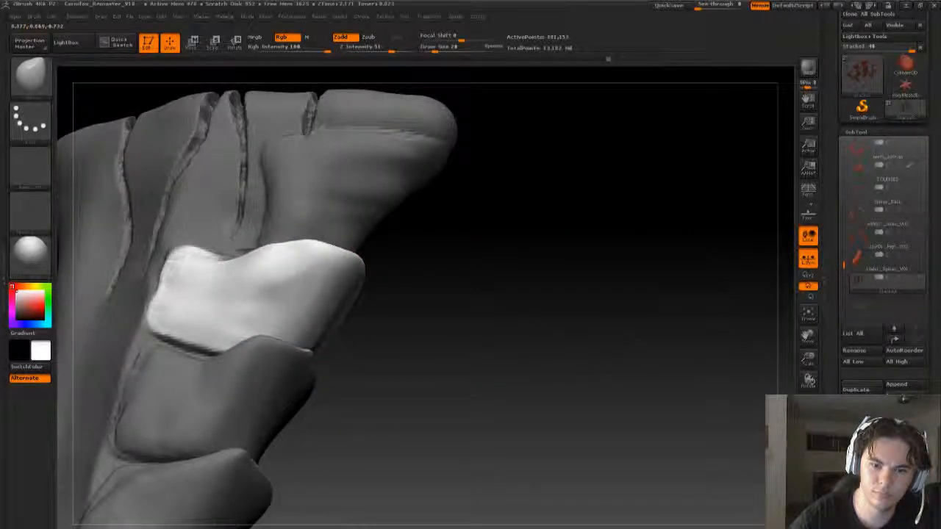
{"action": "mouse_move", "coordinate": [483, 253]}
{"action": "left_mouse_down"}
{"action": "mouse_move", "coordinate": [498, 286]}
{"action": "mouse_move", "coordinate": [515, 295]}
{"action": "left_mouse_up"}
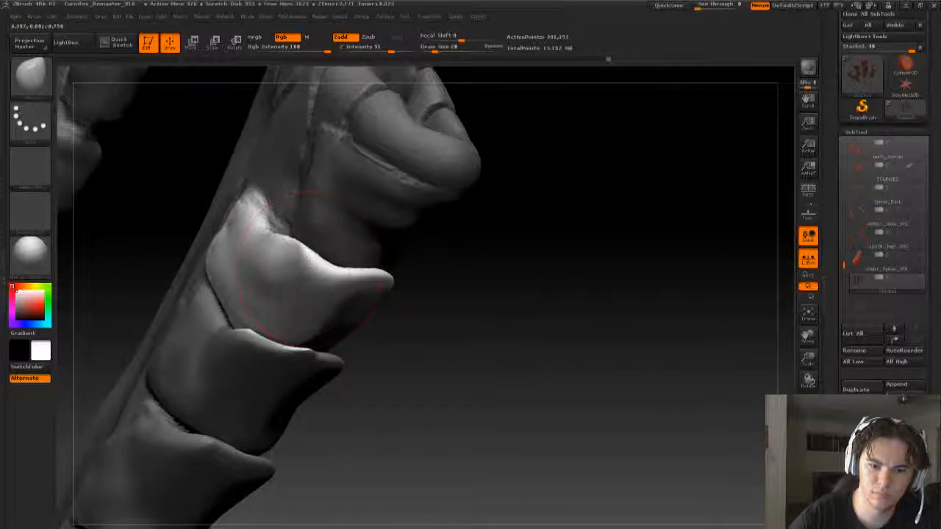
- Refine the curve of the plate's side edge leading up to the lip with the Move brush
{"action": "key", "text": "bracketleft"}
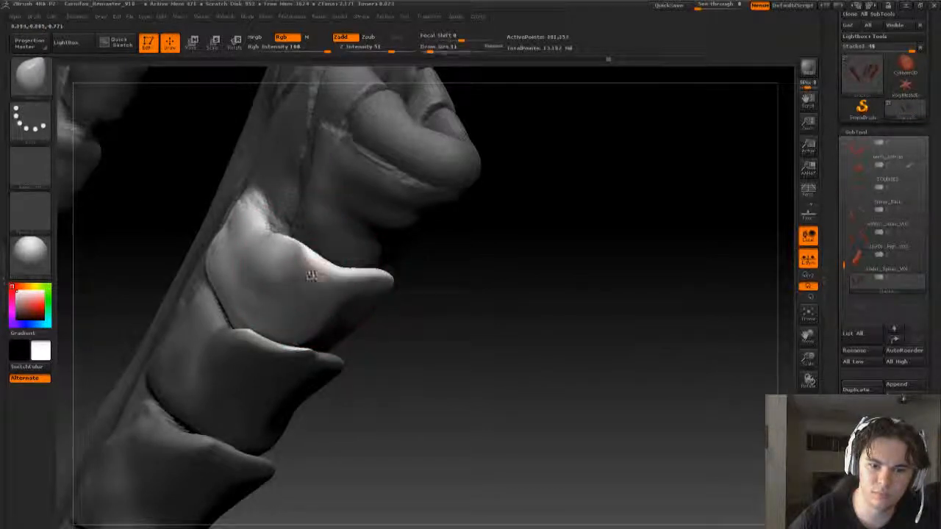
{"action": "key", "text": "bracketright"}
{"action": "left_click_drag", "start_coordinate": [319, 274], "coordinate": [325, 254]}
{"action": "left_click_drag", "start_coordinate": [470, 275], "coordinate": [662, 283]}
{"action": "mouse_move", "coordinate": [703, 170]}
{"action": "left_mouse_down"}
{"action": "mouse_move", "coordinate": [398, 298]}
{"action": "mouse_move", "coordinate": [396, 313]}
{"action": "left_mouse_up"}
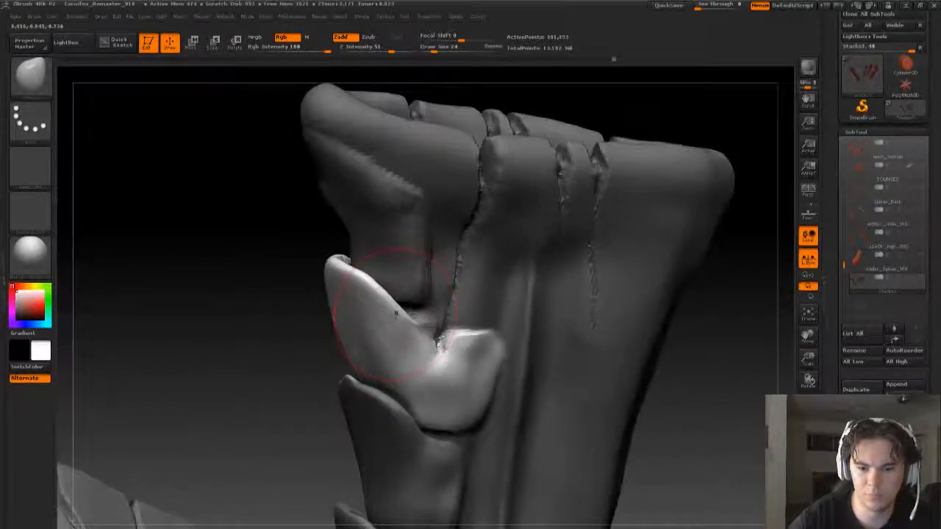
{"action": "mouse_move", "coordinate": [597, 119]}
{"action": "left_mouse_down"}
{"action": "mouse_move", "coordinate": [451, 275]}
{"action": "mouse_move", "coordinate": [347, 320]}
{"action": "left_mouse_up"}
- Smooth the plate's outer face and its base above the next plate, and clear the mask
{"action": "key", "text": "s"}
{"action": "left_click", "coordinate": [360, 316]}
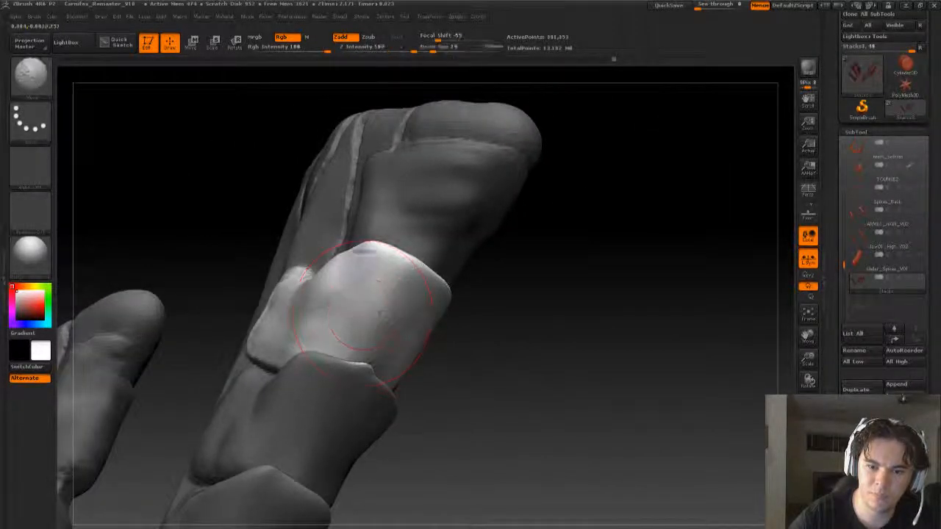
{"action": "mouse_move", "coordinate": [476, 323]}
{"action": "left_mouse_down"}
{"action": "mouse_move", "coordinate": [544, 347]}
{"action": "mouse_move", "coordinate": [353, 336]}
{"action": "left_mouse_up"}
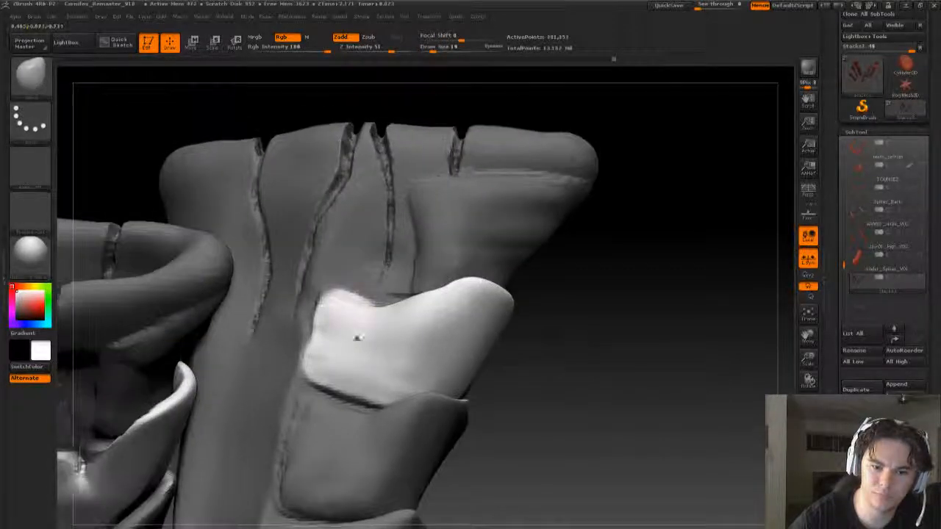
{"action": "mouse_move", "coordinate": [613, 325]}
{"action": "left_mouse_down"}
{"action": "mouse_move", "coordinate": [611, 345]}
{"action": "mouse_move", "coordinate": [551, 330]}
{"action": "mouse_move", "coordinate": [549, 346]}
{"action": "mouse_move", "coordinate": [558, 346]}
{"action": "mouse_move", "coordinate": [346, 361]}
{"action": "mouse_move", "coordinate": [361, 366]}
{"action": "left_mouse_up"}
{"action": "key", "text": "bracketleft"}
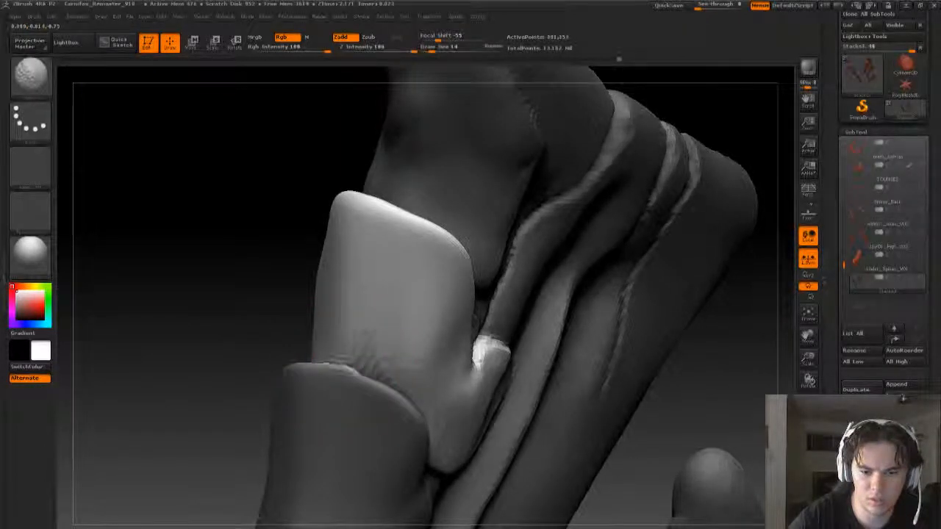
{"action": "mouse_move", "coordinate": [277, 335]}
{"action": "left_mouse_down"}
{"action": "mouse_move", "coordinate": [491, 351]}
{"action": "mouse_move", "coordinate": [559, 248]}
{"action": "mouse_move", "coordinate": [527, 256]}
{"action": "left_mouse_up"}
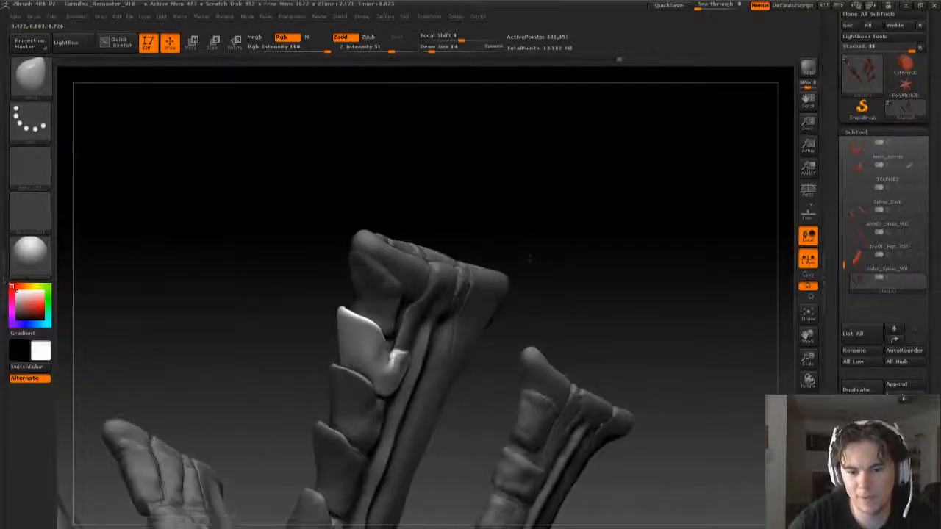
{"action": "mouse_move", "coordinate": [577, 307]}
{"action": "left_mouse_down", "text": "ctrl"}
{"action": "mouse_move", "coordinate": [590, 313]}
{"action": "mouse_move", "coordinate": [606, 290]}
{"action": "mouse_move", "coordinate": [604, 340]}
{"action": "left_mouse_up", "text": "ctrl"}
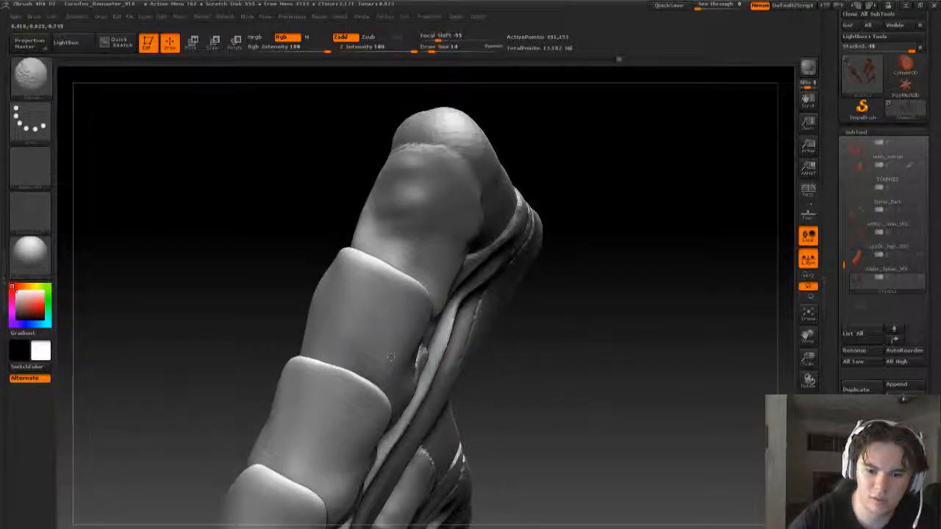
- Mask the topmost plate beneath the spine tip's ridge with a draw size of 6
{"action": "mouse_move", "coordinate": [655, 316]}
{"action": "left_mouse_down"}
{"action": "mouse_move", "coordinate": [638, 288]}
{"action": "mouse_move", "coordinate": [534, 330]}
{"action": "mouse_move", "coordinate": [532, 383]}
{"action": "mouse_move", "coordinate": [538, 377]}
{"action": "left_mouse_up"}
{"action": "key", "text": "s"}
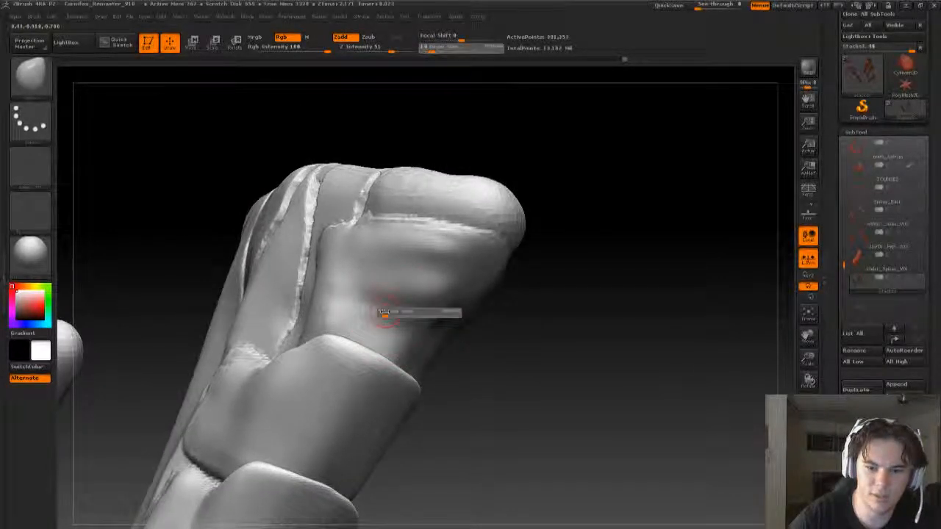
{"action": "left_click_drag", "start_coordinate": [388, 312], "coordinate": [381, 309]}
{"action": "left_click_drag", "start_coordinate": [489, 332], "coordinate": [524, 330]}
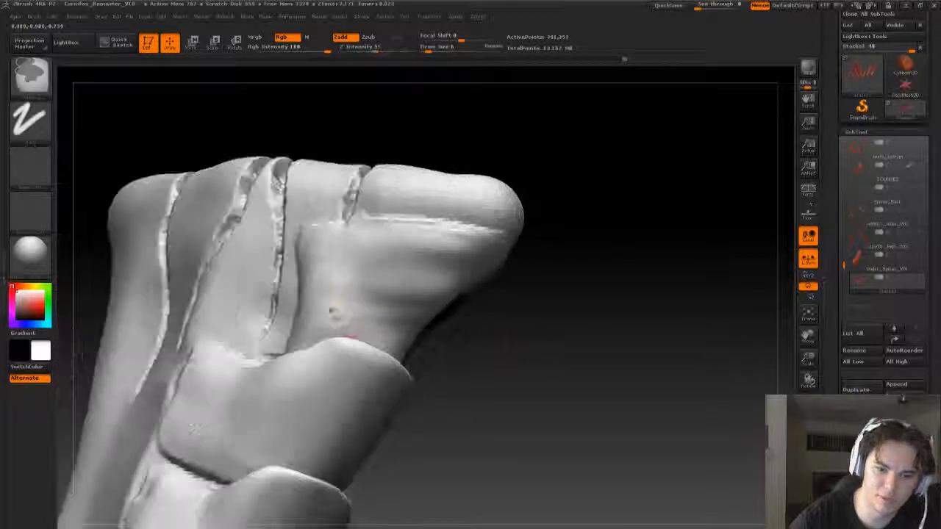
{"action": "mouse_move", "coordinate": [312, 300]}
{"action": "left_mouse_down", "text": "shift"}
{"action": "mouse_move", "coordinate": [334, 306]}
{"action": "mouse_move", "coordinate": [301, 308]}
{"action": "mouse_move", "coordinate": [408, 328]}
{"action": "mouse_move", "coordinate": [416, 320]}
{"action": "left_mouse_up", "text": "shift"}
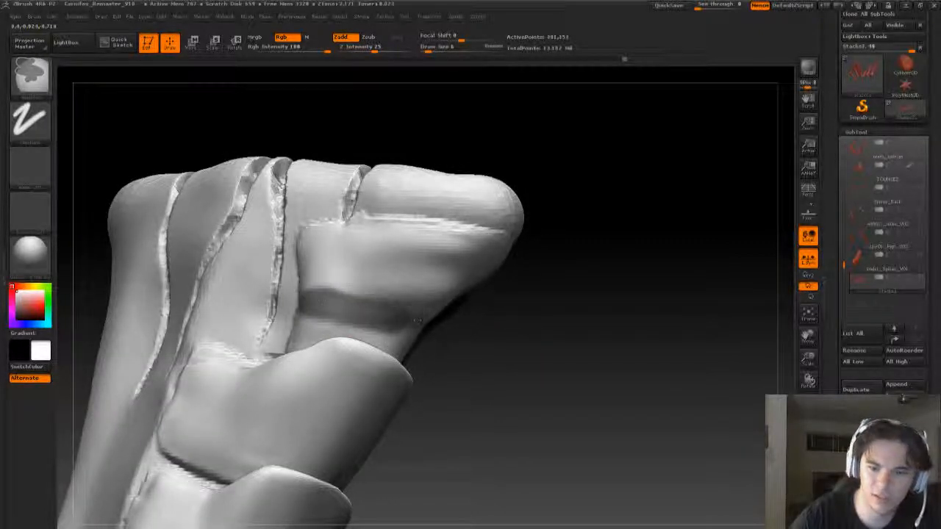
{"action": "mouse_move", "coordinate": [466, 340]}
{"action": "left_mouse_down", "text": "shift"}
{"action": "mouse_move", "coordinate": [305, 317]}
{"action": "mouse_move", "coordinate": [363, 321]}
{"action": "mouse_move", "coordinate": [344, 237]}
{"action": "mouse_move", "coordinate": [314, 213]}
{"action": "mouse_move", "coordinate": [334, 266]}
{"action": "mouse_move", "coordinate": [377, 303]}
{"action": "left_mouse_up", "text": "shift"}
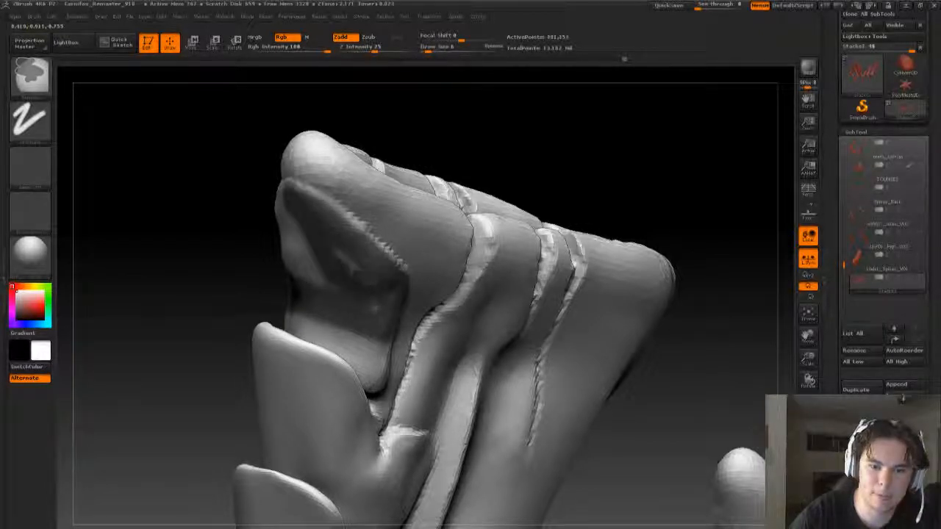
- Extend the mask across the topmost plate's far side, and invert it so only that plate stays editable
{"action": "key", "text": "b"}
{"action": "key", "text": "m"}
{"action": "key", "text": "v"}
{"action": "mouse_move", "coordinate": [662, 193]}
{"action": "left_mouse_down"}
{"action": "mouse_move", "coordinate": [405, 221]}
{"action": "mouse_move", "coordinate": [610, 206]}
{"action": "mouse_move", "coordinate": [559, 234]}
{"action": "left_mouse_up"}
{"action": "mouse_move", "coordinate": [297, 328]}
{"action": "left_mouse_down", "text": "ctrl"}
{"action": "mouse_move", "coordinate": [316, 330]}
{"action": "mouse_move", "coordinate": [297, 325]}
{"action": "left_mouse_up", "text": "ctrl"}
{"action": "mouse_move", "coordinate": [293, 278]}
{"action": "left_mouse_down", "text": "ctrl"}
{"action": "mouse_move", "coordinate": [441, 281]}
{"action": "mouse_move", "coordinate": [343, 299]}
{"action": "mouse_move", "coordinate": [344, 335]}
{"action": "mouse_move", "coordinate": [433, 318]}
{"action": "left_mouse_up", "text": "ctrl"}
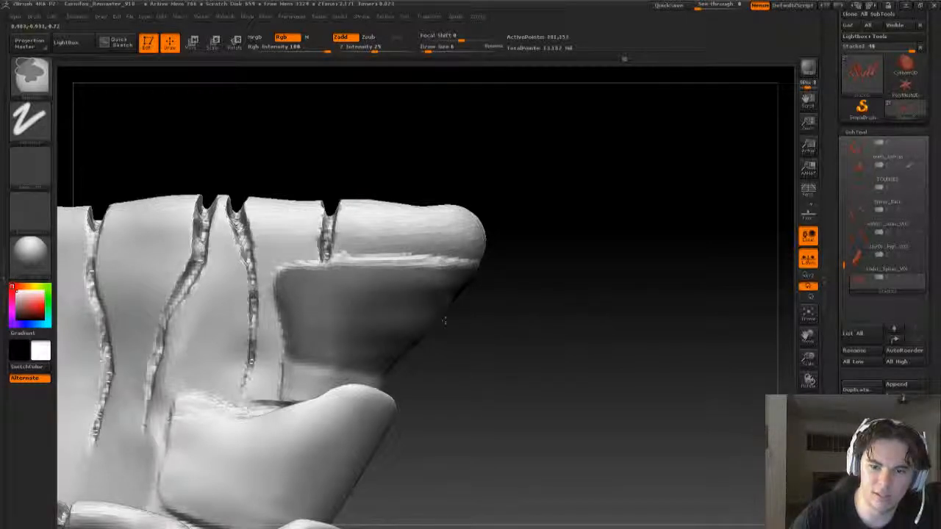
{"action": "mouse_move", "coordinate": [519, 325]}
{"action": "left_mouse_down"}
{"action": "mouse_move", "coordinate": [423, 350]}
{"action": "mouse_move", "coordinate": [403, 344]}
{"action": "left_mouse_up"}
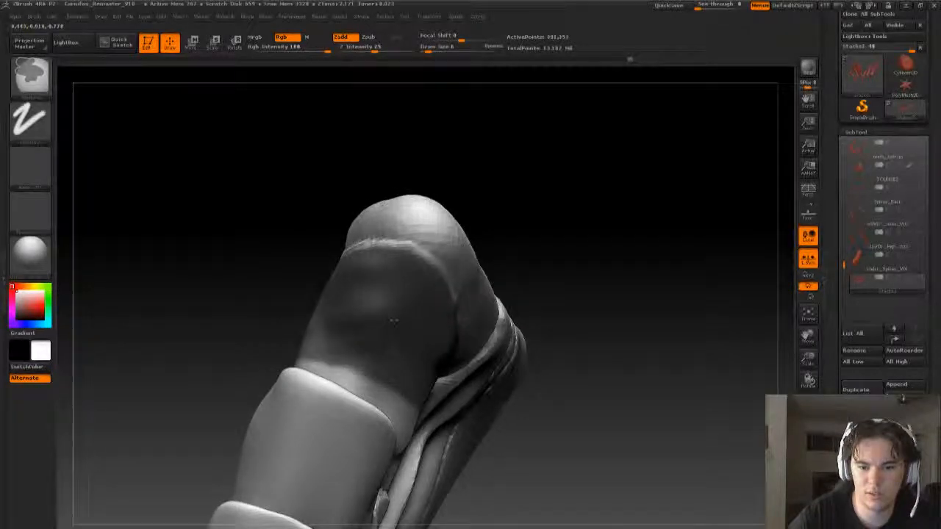
{"action": "key", "text": "ctrl+i"}
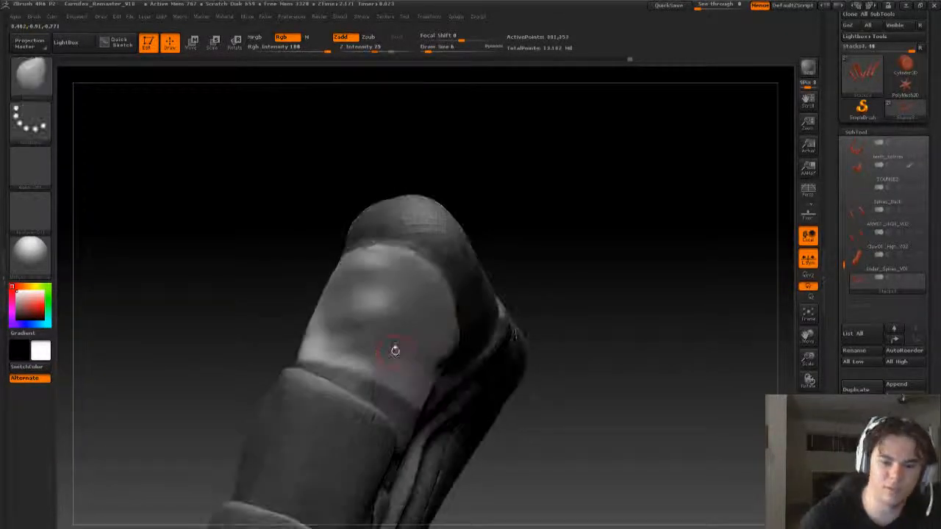
- Pull the topmost plate's upper edge outward beneath the spine tip's ridge with the Move brush at a draw size of 19
{"action": "key", "text": "b"}
{"action": "key", "text": "m"}
{"action": "key", "text": "v"}
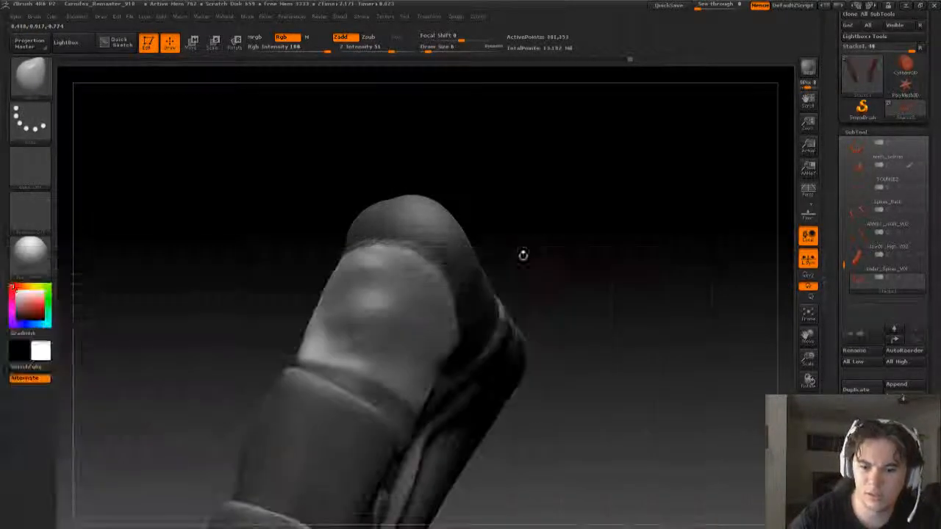
{"action": "mouse_move", "coordinate": [523, 255]}
{"action": "left_mouse_down"}
{"action": "mouse_move", "coordinate": [434, 266]}
{"action": "mouse_move", "coordinate": [411, 280]}
{"action": "left_mouse_up"}
{"action": "key", "text": "s"}
{"action": "mouse_move", "coordinate": [508, 287]}
{"action": "left_mouse_down"}
{"action": "mouse_move", "coordinate": [566, 278]}
{"action": "mouse_move", "coordinate": [548, 243]}
{"action": "left_mouse_up"}
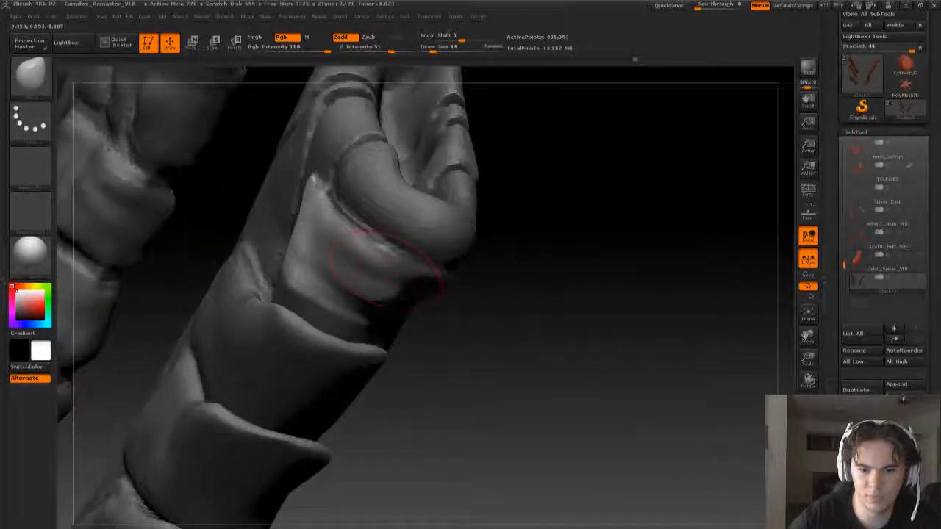
{"action": "mouse_move", "coordinate": [380, 254]}
{"action": "left_mouse_down"}
{"action": "mouse_move", "coordinate": [358, 247]}
{"action": "mouse_move", "coordinate": [337, 215]}
{"action": "left_mouse_up"}
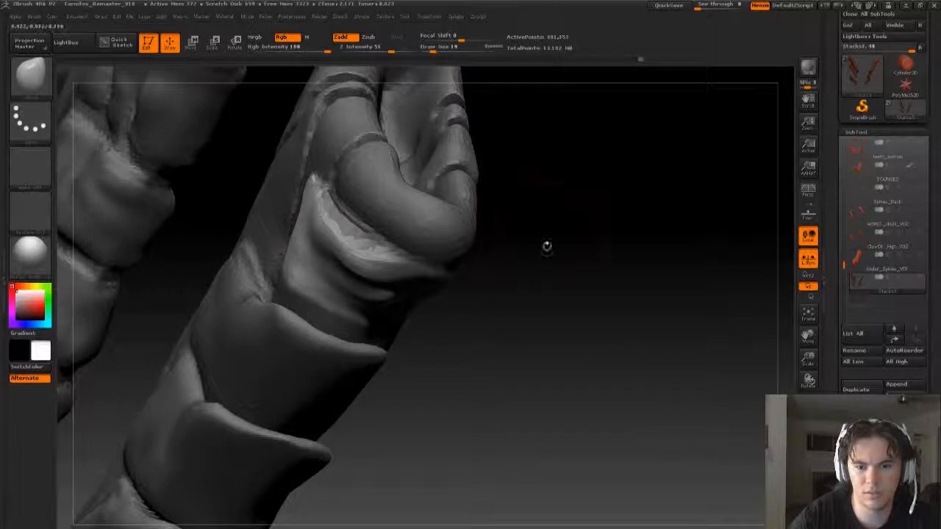
- Extend the plate's edge outward around both sides of the spine tip to form a projecting lip
{"action": "left_click_drag", "start_coordinate": [547, 246], "coordinate": [331, 300]}
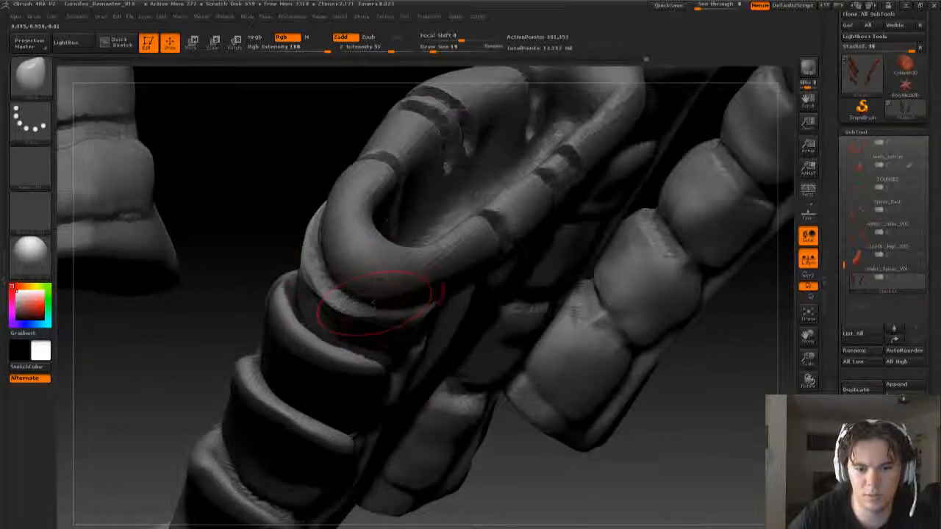
{"action": "left_click_drag", "start_coordinate": [559, 477], "coordinate": [512, 357]}
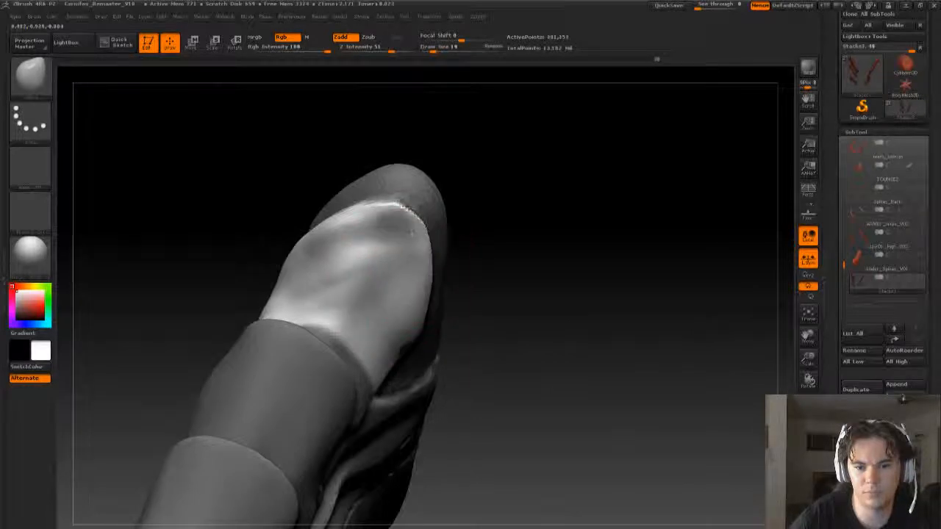
{"action": "mouse_move", "coordinate": [434, 268]}
{"action": "left_mouse_down"}
{"action": "mouse_move", "coordinate": [416, 239]}
{"action": "mouse_move", "coordinate": [428, 246]}
{"action": "left_mouse_up"}
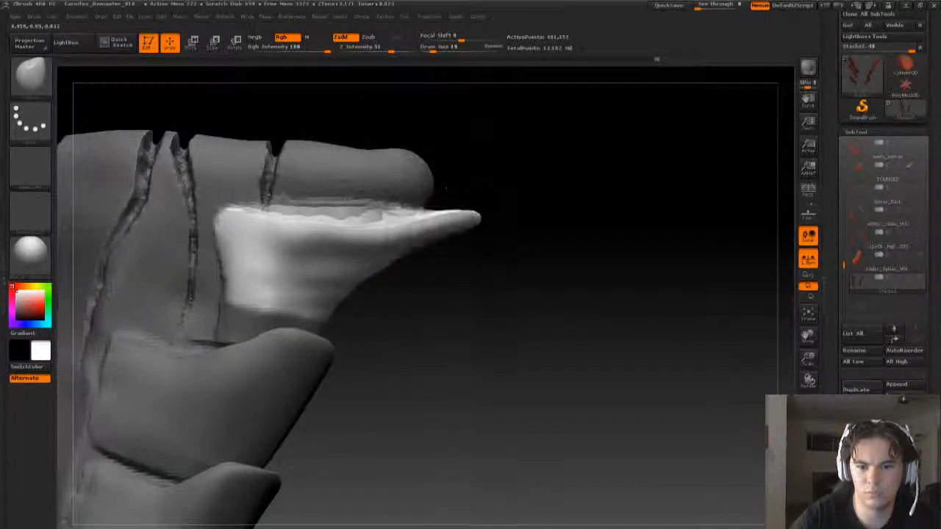
{"action": "mouse_move", "coordinate": [446, 189]}
{"action": "left_mouse_down"}
{"action": "mouse_move", "coordinate": [463, 257]}
{"action": "mouse_move", "coordinate": [493, 294]}
{"action": "mouse_move", "coordinate": [486, 303]}
{"action": "mouse_move", "coordinate": [460, 271]}
{"action": "left_mouse_up"}
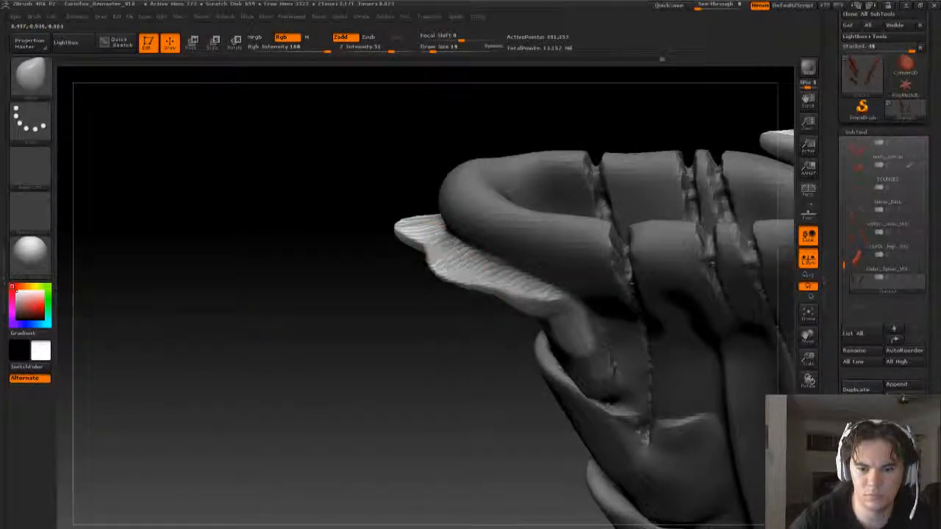
{"action": "left_click_drag", "start_coordinate": [387, 253], "coordinate": [445, 264]}
{"action": "left_click_drag", "start_coordinate": [517, 138], "coordinate": [511, 127]}
{"action": "left_click_drag", "start_coordinate": [558, 186], "coordinate": [457, 202]}
- Try lifting the lip's tip toward the ridge with a draw size of 39, and undo the last two changes
{"action": "key", "text": "bracketright"}
{"action": "key", "text": "bracketright"}
{"action": "left_click_drag", "start_coordinate": [462, 278], "coordinate": [449, 168]}
{"action": "left_click_drag", "start_coordinate": [405, 227], "coordinate": [426, 199]}
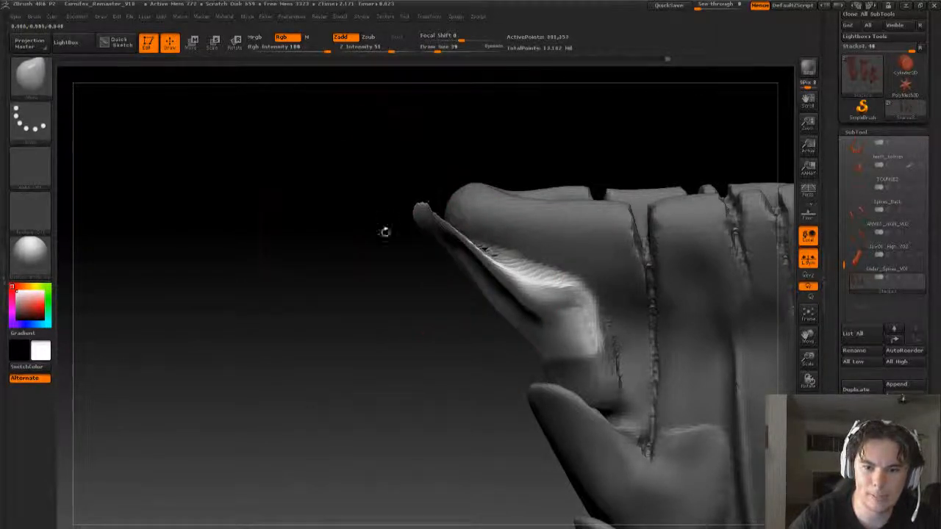
{"action": "left_click_drag", "start_coordinate": [385, 232], "coordinate": [475, 270]}
{"action": "key", "text": "ctrl+z"}
{"action": "key", "text": "ctrl+z"}
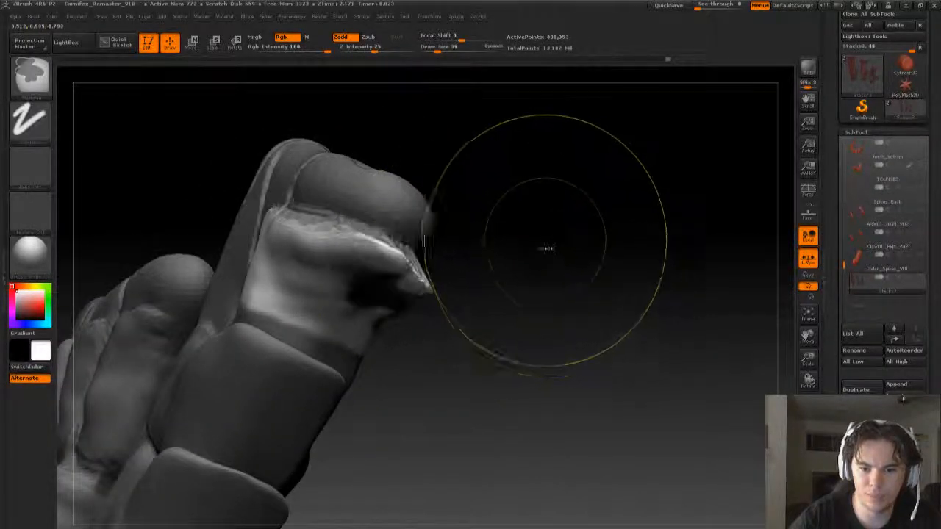
- Reshape the lip's edge to follow the ridge's curve with the Move brush, reducing the draw size to 17
{"action": "mouse_move", "coordinate": [632, 268]}
{"action": "left_mouse_down"}
{"action": "mouse_move", "coordinate": [554, 231]}
{"action": "mouse_move", "coordinate": [506, 270]}
{"action": "mouse_move", "coordinate": [482, 259]}
{"action": "left_mouse_up"}
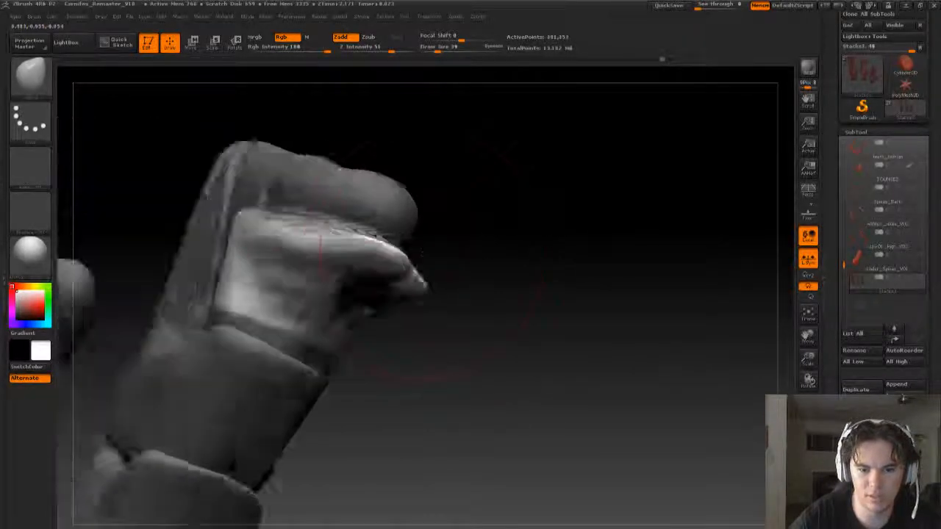
{"action": "left_click_drag", "start_coordinate": [422, 254], "coordinate": [418, 228]}
{"action": "key", "text": "s"}
{"action": "left_click_drag", "start_coordinate": [325, 263], "coordinate": [270, 263]}
{"action": "key", "text": "s"}
{"action": "left_click_drag", "start_coordinate": [436, 237], "coordinate": [384, 206]}
{"action": "mouse_move", "coordinate": [341, 241]}
{"action": "left_mouse_down"}
{"action": "mouse_move", "coordinate": [314, 218]}
{"action": "mouse_move", "coordinate": [286, 247]}
{"action": "left_mouse_up"}
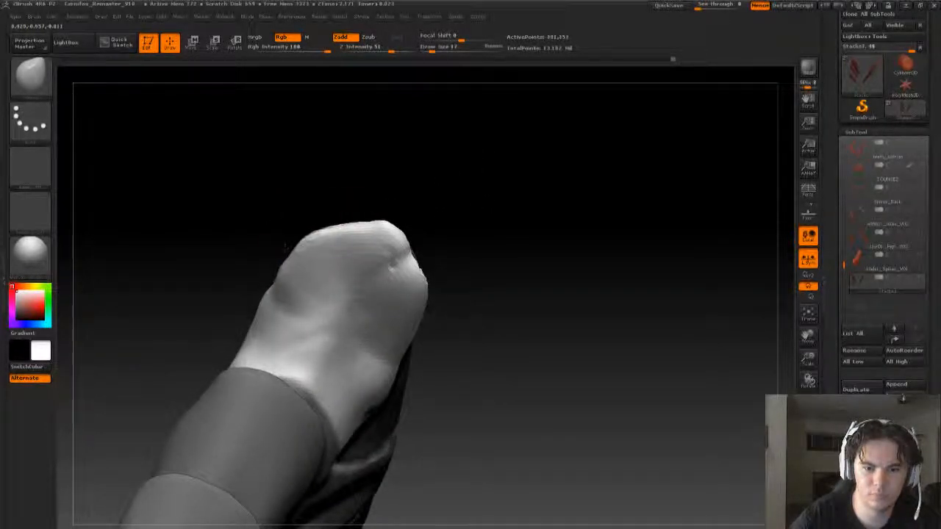
- Smooth the bumps and dents on the topmost plate's outer face and along its lip
{"action": "mouse_move", "coordinate": [303, 313]}
{"action": "left_mouse_down", "text": "shift"}
{"action": "mouse_move", "coordinate": [328, 330]}
{"action": "mouse_move", "coordinate": [305, 310]}
{"action": "left_mouse_up", "text": "shift"}
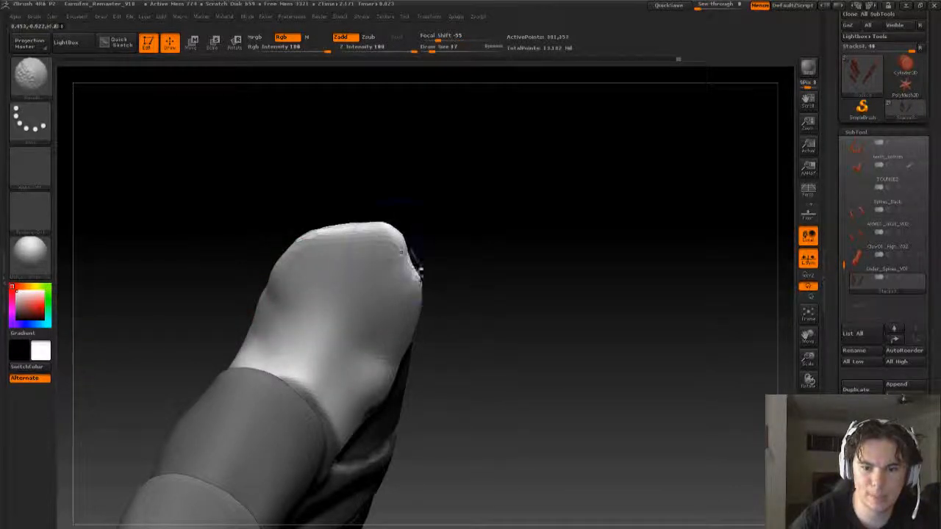
{"action": "mouse_move", "coordinate": [520, 207]}
{"action": "left_mouse_down"}
{"action": "mouse_move", "coordinate": [622, 204]}
{"action": "mouse_move", "coordinate": [625, 242]}
{"action": "left_mouse_up"}
{"action": "mouse_move", "coordinate": [431, 228]}
{"action": "left_mouse_down", "text": "shift"}
{"action": "mouse_move", "coordinate": [368, 212]}
{"action": "mouse_move", "coordinate": [391, 230]}
{"action": "mouse_move", "coordinate": [385, 237]}
{"action": "left_mouse_up", "text": "shift"}
- Clear the mask and update the DynaMesh to remesh the stretched plate
{"action": "mouse_move", "coordinate": [519, 258]}
{"action": "right_mouse_down"}
{"action": "mouse_move", "coordinate": [517, 200]}
{"action": "mouse_move", "coordinate": [595, 267]}
{"action": "mouse_move", "coordinate": [547, 254]}
{"action": "mouse_move", "coordinate": [534, 233]}
{"action": "right_mouse_up"}
{"action": "key", "text": "shift+r"}
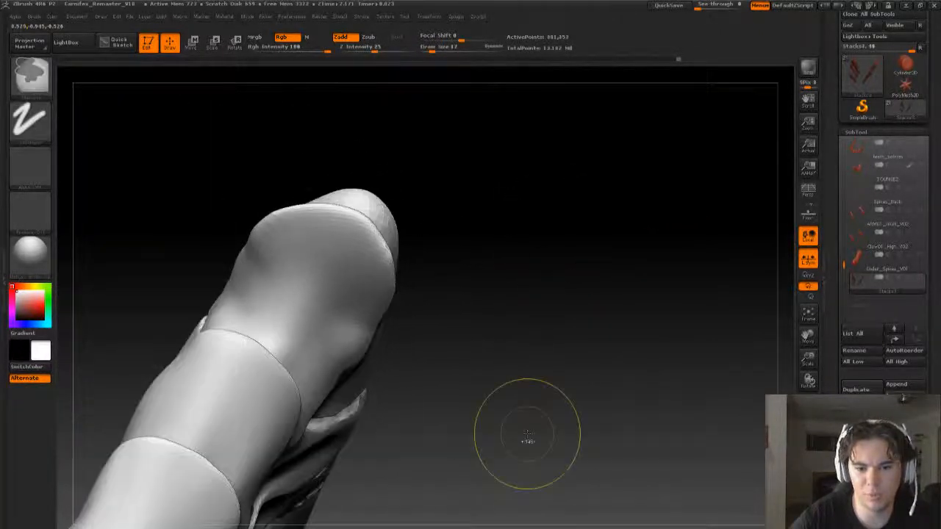
{"action": "left_click_drag", "start_coordinate": [507, 279], "coordinate": [516, 366], "text": "ctrl"}
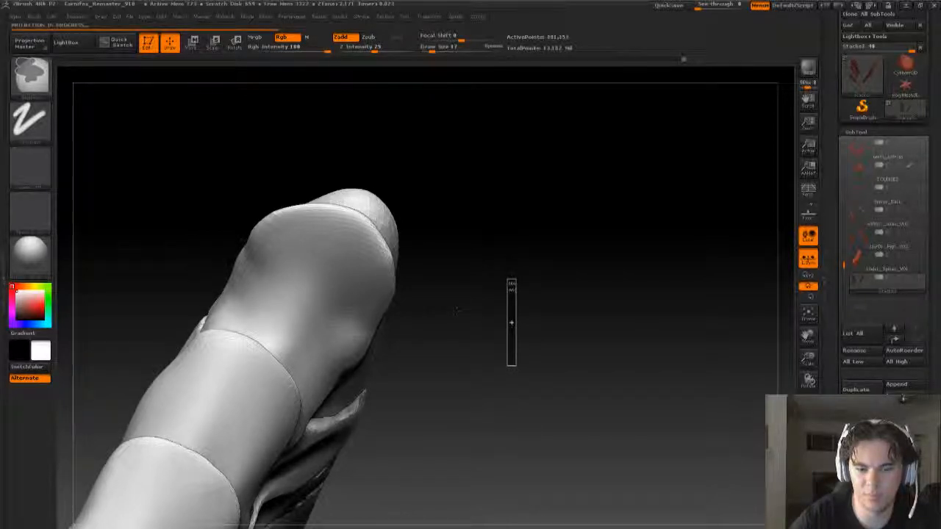
- Adjust the topmost plate's lip where it meets the underside of the ridge with the Move brush
{"action": "left_click_drag", "start_coordinate": [590, 285], "coordinate": [498, 326]}
{"action": "left_click_drag", "start_coordinate": [321, 373], "coordinate": [320, 331]}
{"action": "left_click_drag", "start_coordinate": [552, 176], "coordinate": [518, 390]}
{"action": "left_click_drag", "start_coordinate": [455, 300], "coordinate": [451, 284]}
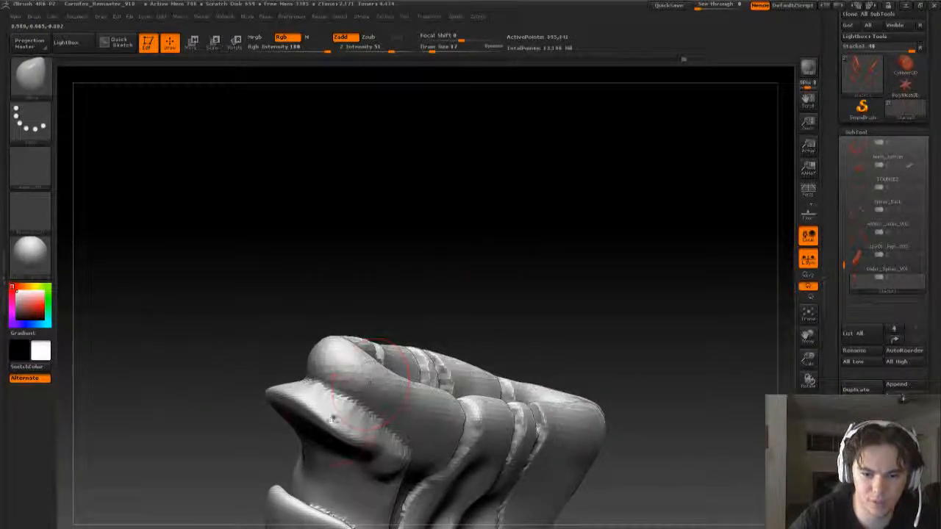
{"action": "mouse_move", "coordinate": [382, 294]}
{"action": "left_mouse_down"}
{"action": "mouse_move", "coordinate": [428, 263]}
{"action": "mouse_move", "coordinate": [430, 278]}
{"action": "left_mouse_up"}
{"action": "left_click_drag", "start_coordinate": [285, 449], "coordinate": [315, 476], "text": "shift"}
- Mask the plate's surface beneath the topmost lip with a draw size of 9
{"action": "key", "text": "s"}
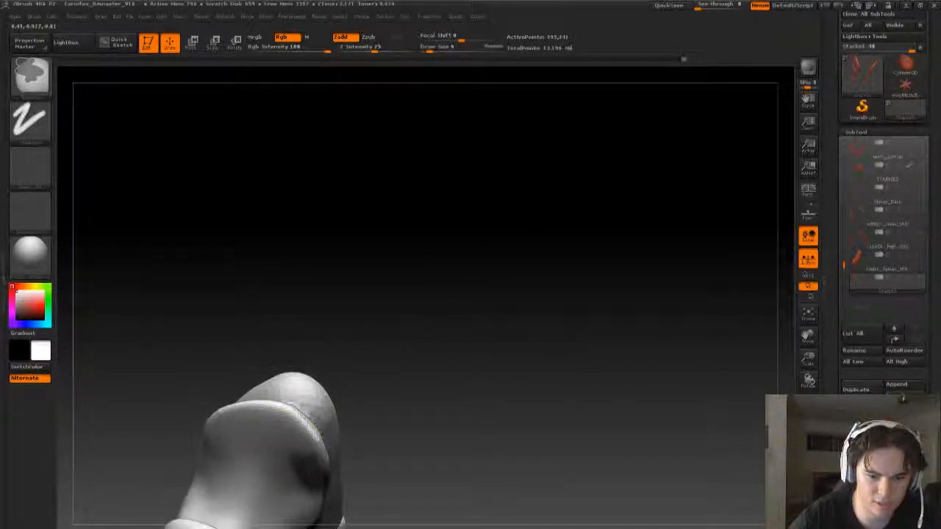
{"action": "mouse_move", "coordinate": [292, 442]}
{"action": "left_mouse_down", "text": "ctrl"}
{"action": "mouse_move", "coordinate": [254, 434]}
{"action": "mouse_move", "coordinate": [222, 448]}
{"action": "mouse_move", "coordinate": [220, 472]}
{"action": "left_mouse_up", "text": "ctrl"}
{"action": "mouse_move", "coordinate": [434, 332]}
{"action": "left_mouse_down"}
{"action": "mouse_move", "coordinate": [472, 333]}
{"action": "mouse_move", "coordinate": [382, 393]}
{"action": "left_mouse_up"}
{"action": "mouse_move", "coordinate": [297, 475]}
{"action": "left_mouse_down", "text": "ctrl"}
{"action": "mouse_move", "coordinate": [249, 471]}
{"action": "mouse_move", "coordinate": [257, 502]}
{"action": "mouse_move", "coordinate": [294, 496]}
{"action": "mouse_move", "coordinate": [220, 516]}
{"action": "mouse_move", "coordinate": [206, 510]}
{"action": "left_mouse_up", "text": "ctrl"}
{"action": "mouse_move", "coordinate": [449, 319]}
{"action": "left_mouse_down"}
{"action": "mouse_move", "coordinate": [488, 389]}
{"action": "mouse_move", "coordinate": [471, 412]}
{"action": "left_mouse_up"}
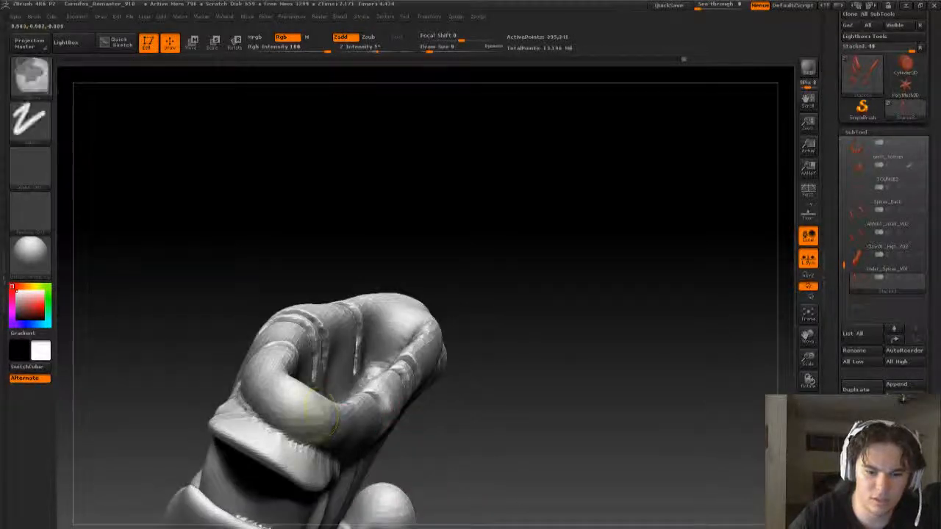
- Mask the rounded ridge of the spine tip just above the lip
{"action": "mouse_move", "coordinate": [320, 410]}
{"action": "left_mouse_down", "text": "ctrl"}
{"action": "mouse_move", "coordinate": [290, 412]}
{"action": "mouse_move", "coordinate": [246, 390]}
{"action": "left_mouse_up", "text": "ctrl"}
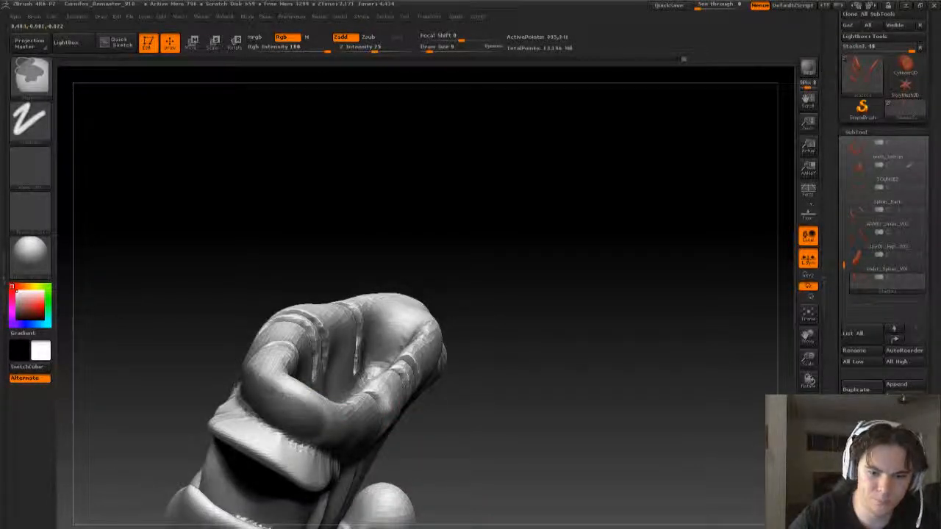
{"action": "mouse_move", "coordinate": [302, 405]}
{"action": "left_mouse_down", "text": "ctrl"}
{"action": "mouse_move", "coordinate": [340, 436]}
{"action": "mouse_move", "coordinate": [268, 379]}
{"action": "mouse_move", "coordinate": [336, 417]}
{"action": "left_mouse_up", "text": "ctrl"}
{"action": "mouse_move", "coordinate": [494, 285]}
{"action": "left_mouse_down"}
{"action": "mouse_move", "coordinate": [461, 275]}
{"action": "mouse_move", "coordinate": [507, 294]}
{"action": "left_mouse_up"}
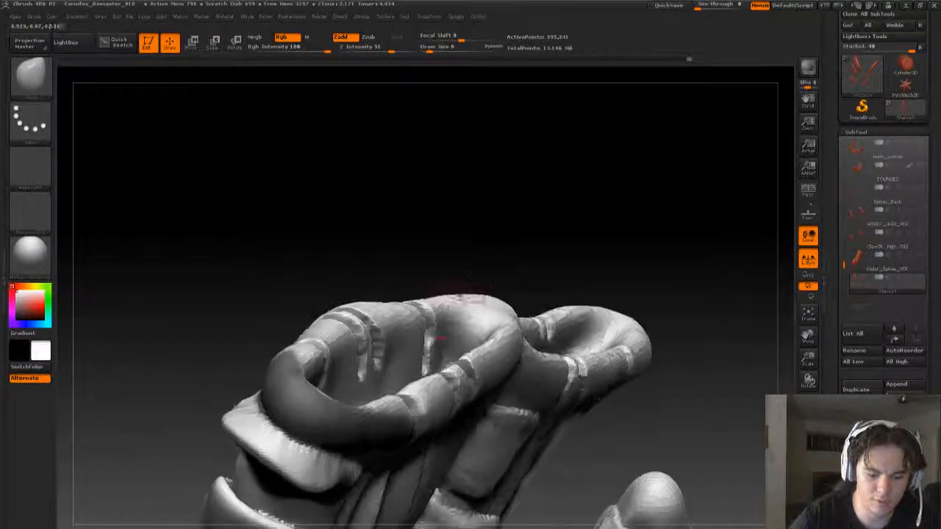
- Pull the unmasked lip upward and outward around the ridge with the Move brush at a draw size of 39
{"action": "key", "text": "b"}
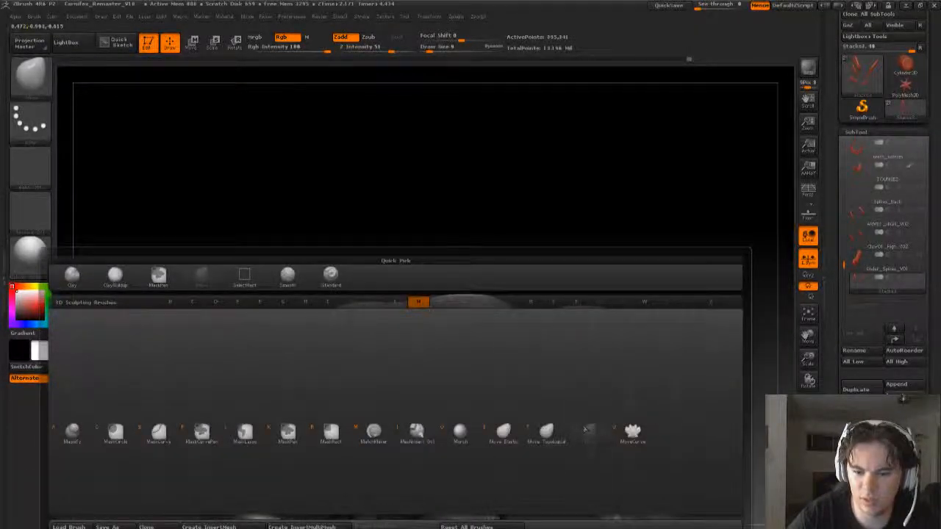
{"action": "left_click", "coordinate": [585, 429]}
{"action": "mouse_move", "coordinate": [597, 294]}
{"action": "left_mouse_down"}
{"action": "mouse_move", "coordinate": [566, 179]}
{"action": "mouse_move", "coordinate": [507, 290]}
{"action": "mouse_move", "coordinate": [562, 202]}
{"action": "left_mouse_up"}
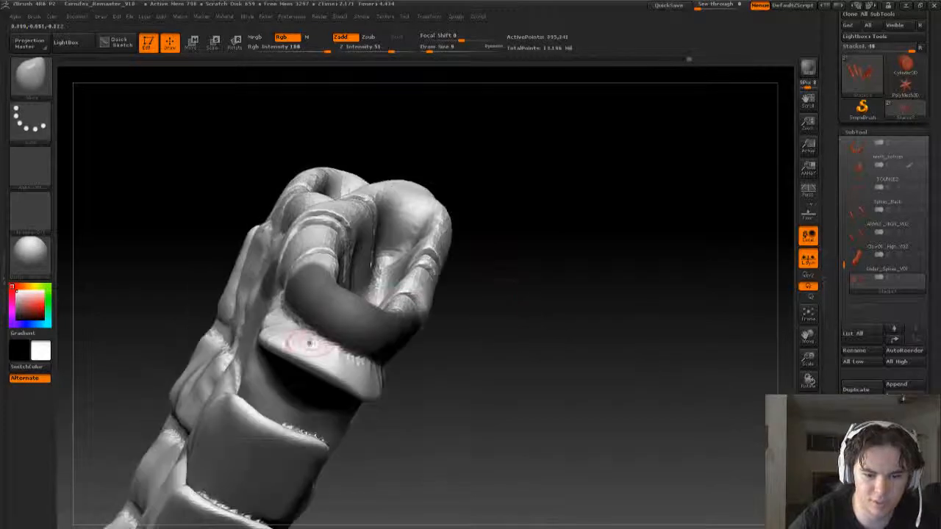
{"action": "key", "text": "s"}
{"action": "left_click_drag", "start_coordinate": [299, 343], "coordinate": [316, 339]}
{"action": "key", "text": "s"}
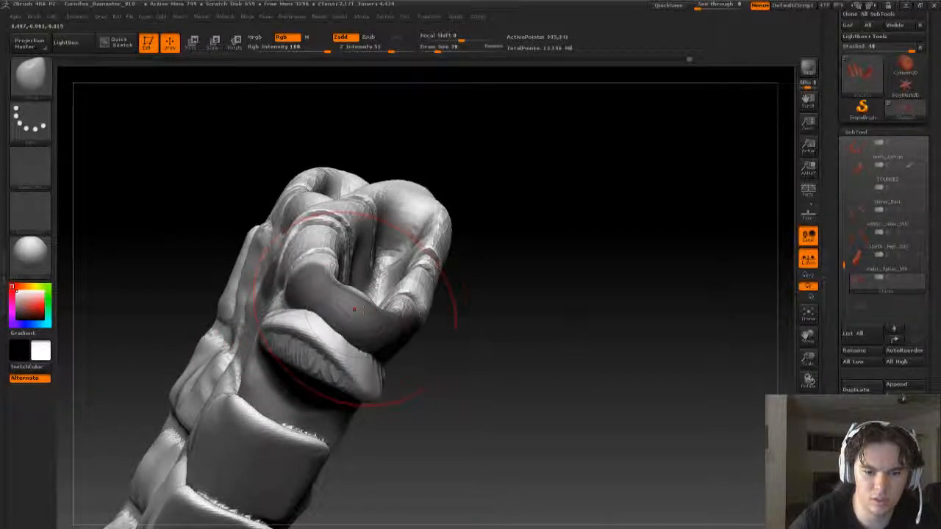
{"action": "right_click_drag", "start_coordinate": [354, 310], "coordinate": [351, 369]}
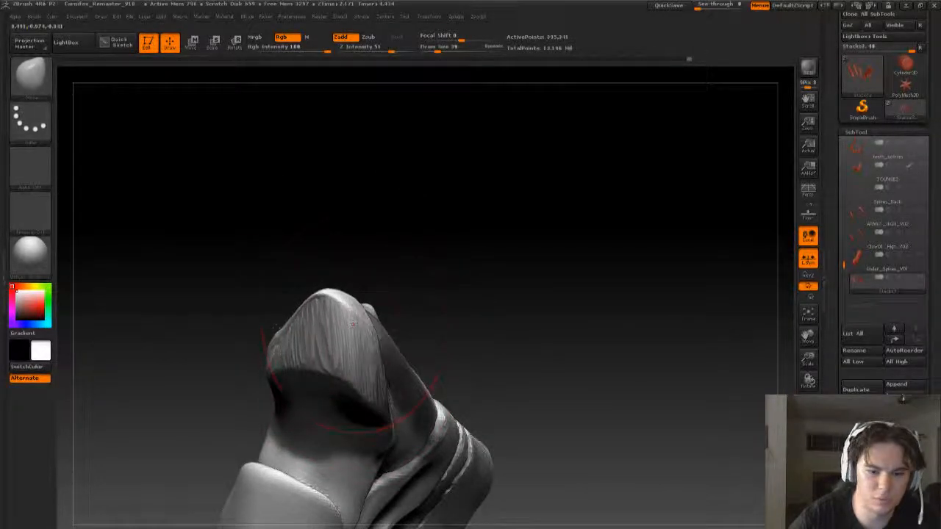
- Draw the lip's sides outward so they wrap around the ridge, refining them with a smaller Move brush
{"action": "right_click_drag", "start_coordinate": [269, 301], "coordinate": [296, 325]}
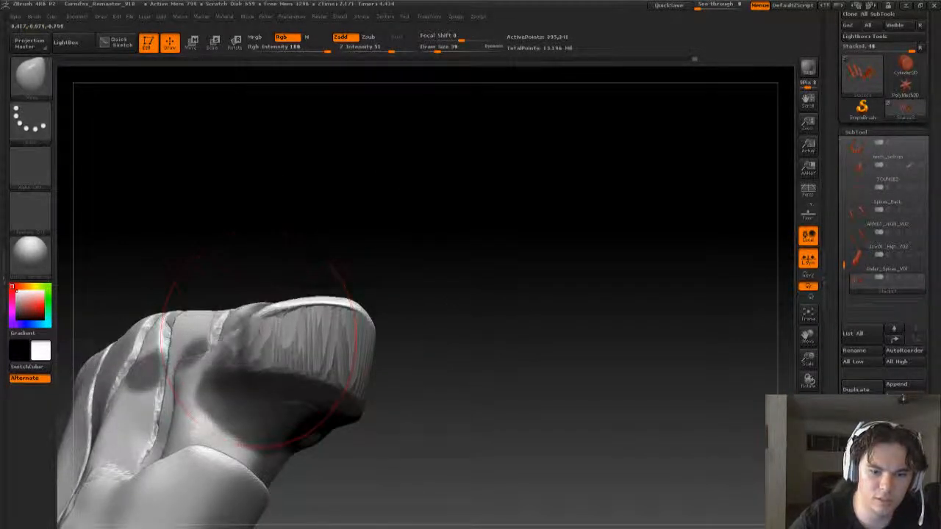
{"action": "left_click_drag", "start_coordinate": [432, 330], "coordinate": [331, 345]}
{"action": "key", "text": "s"}
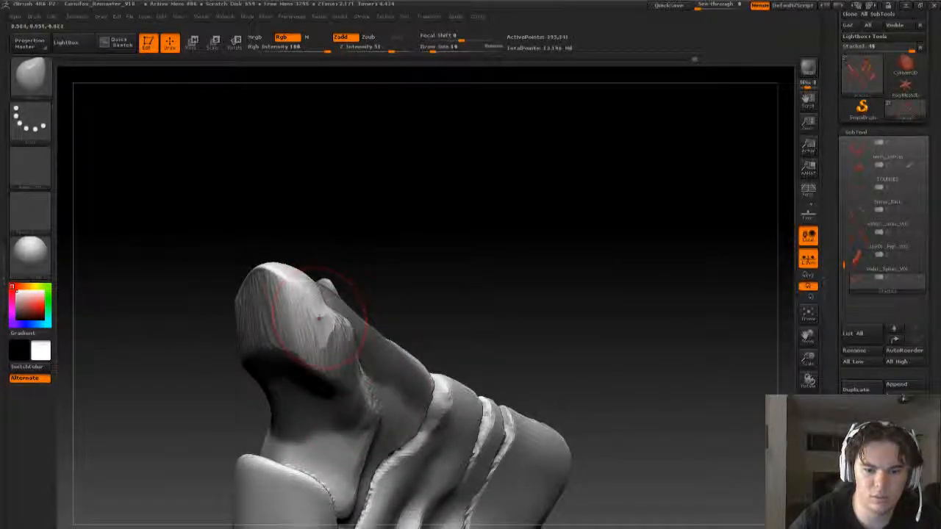
{"action": "left_click_drag", "start_coordinate": [394, 282], "coordinate": [319, 317]}
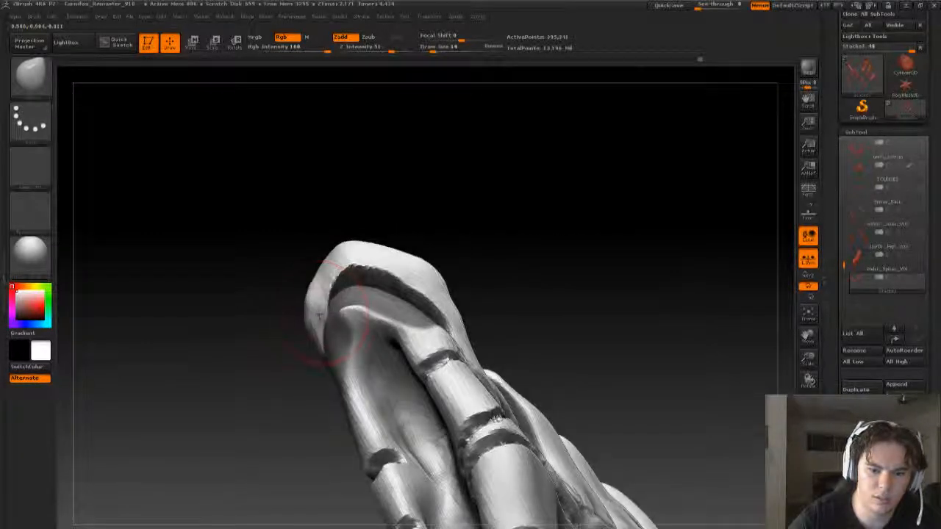
{"action": "left_click_drag", "start_coordinate": [280, 356], "coordinate": [317, 364]}
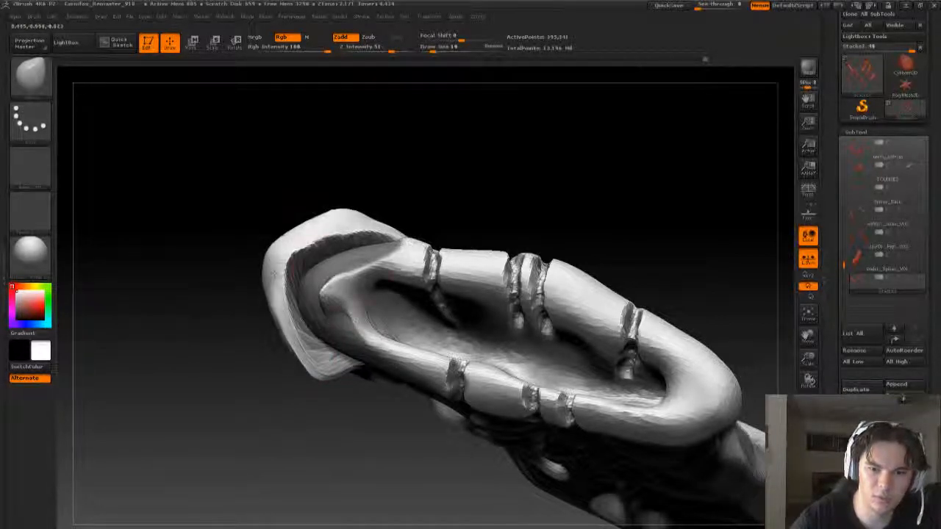
- Smooth the ridge's tip inside the lip with a draw size of 11, and return to the Move brush
{"action": "key", "text": "s"}
{"action": "left_click_drag", "start_coordinate": [336, 292], "coordinate": [324, 291]}
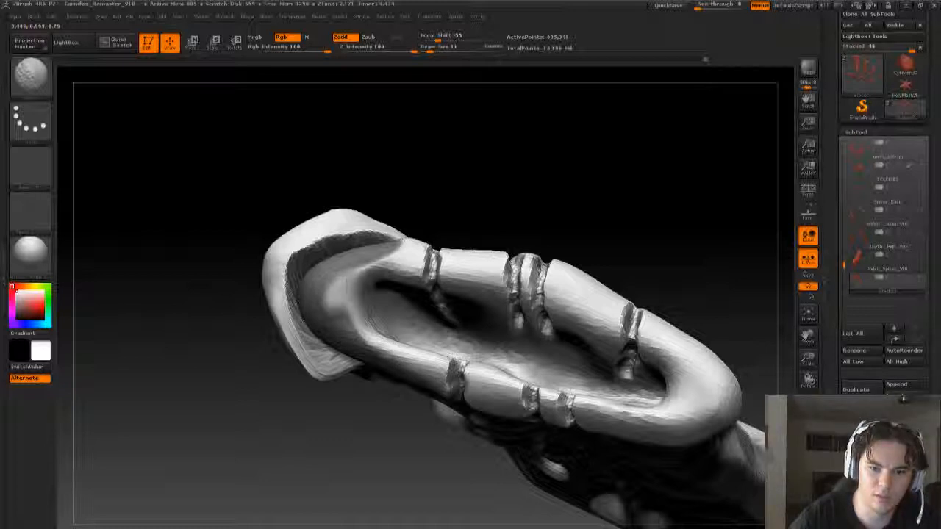
{"action": "key", "text": "b"}
{"action": "key", "text": "m"}
{"action": "key", "text": "v"}
{"action": "mouse_move", "coordinate": [508, 210]}
{"action": "left_mouse_down"}
{"action": "mouse_move", "coordinate": [526, 140]}
{"action": "mouse_move", "coordinate": [553, 92]}
{"action": "left_mouse_up"}
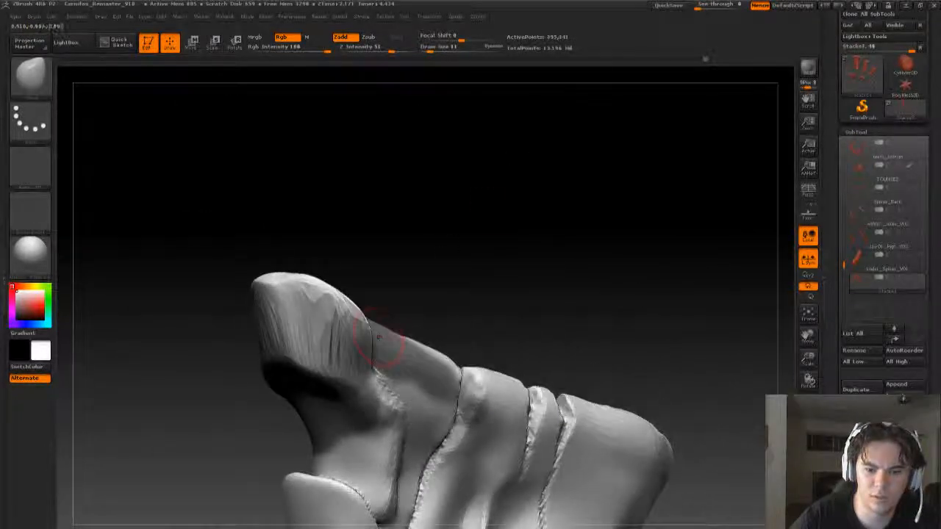
- Smooth the stretched streaks across the front and side of the topmost lip's outer face
{"action": "left_click_drag", "start_coordinate": [477, 258], "coordinate": [237, 316]}
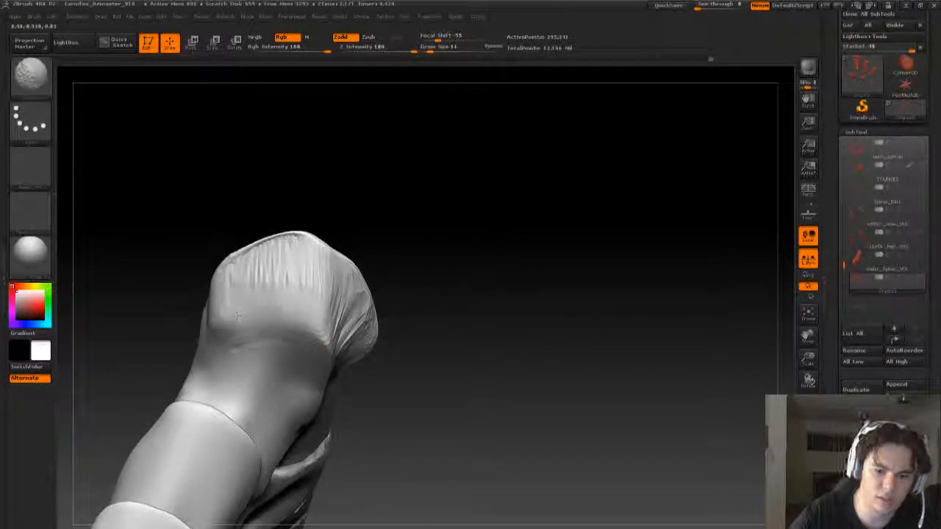
{"action": "mouse_move", "coordinate": [300, 311]}
{"action": "left_mouse_down", "text": "shift"}
{"action": "mouse_move", "coordinate": [322, 344]}
{"action": "mouse_move", "coordinate": [313, 316]}
{"action": "mouse_move", "coordinate": [254, 275]}
{"action": "mouse_move", "coordinate": [247, 255]}
{"action": "left_mouse_up", "text": "shift"}
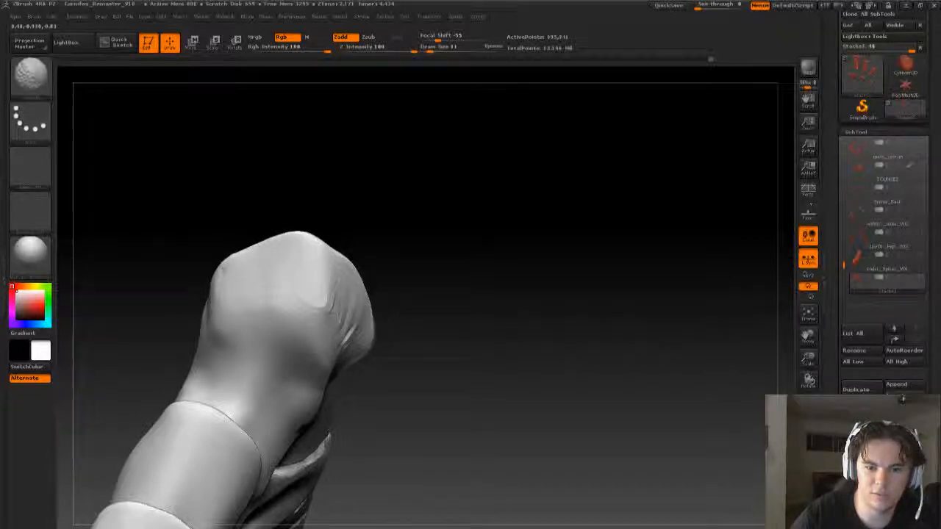
{"action": "left_click_drag", "start_coordinate": [420, 269], "coordinate": [314, 294]}
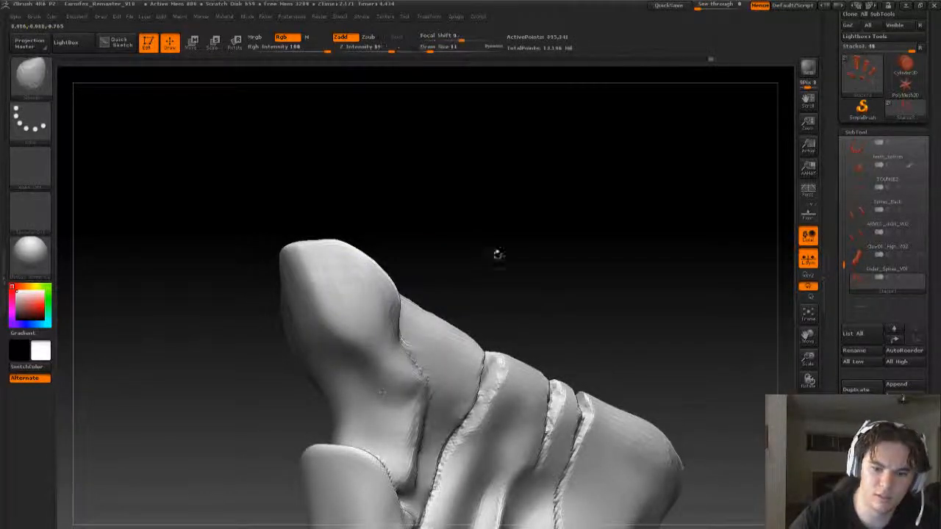
- Pull the rim and side edge of the topmost lip into shape with the Move brush at a draw size of 14
{"action": "mouse_move", "coordinate": [498, 255]}
{"action": "left_mouse_down"}
{"action": "mouse_move", "coordinate": [588, 259]}
{"action": "mouse_move", "coordinate": [515, 262]}
{"action": "mouse_move", "coordinate": [507, 221]}
{"action": "mouse_move", "coordinate": [466, 243]}
{"action": "mouse_move", "coordinate": [470, 294]}
{"action": "mouse_move", "coordinate": [529, 323]}
{"action": "mouse_move", "coordinate": [551, 316]}
{"action": "mouse_move", "coordinate": [542, 189]}
{"action": "mouse_move", "coordinate": [586, 245]}
{"action": "left_mouse_up"}
{"action": "key", "text": "b"}
{"action": "key", "text": "m"}
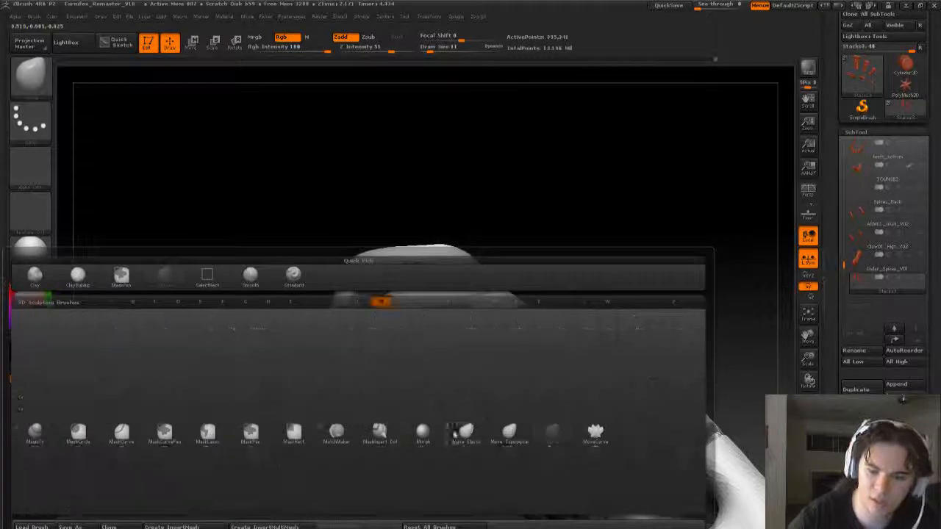
{"action": "key", "text": "v"}
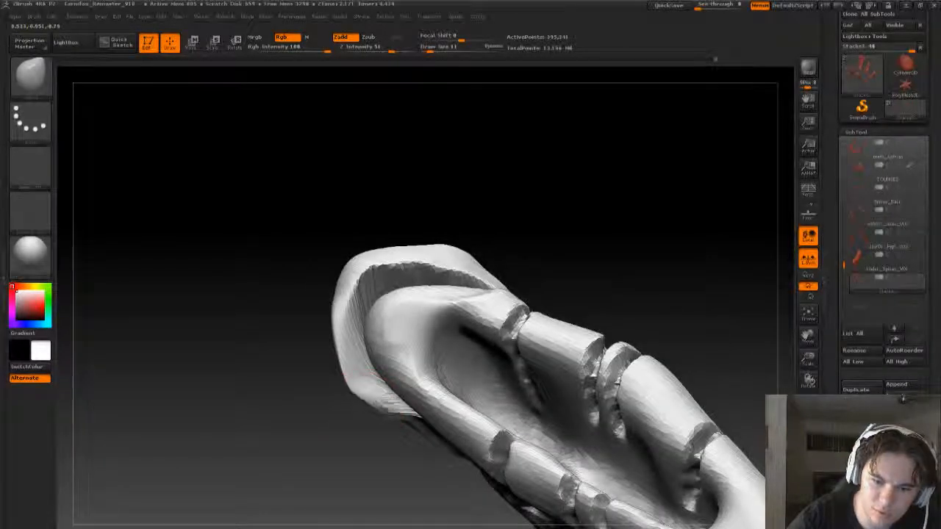
{"action": "left_click_drag", "start_coordinate": [320, 464], "coordinate": [326, 443]}
{"action": "key", "text": "s"}
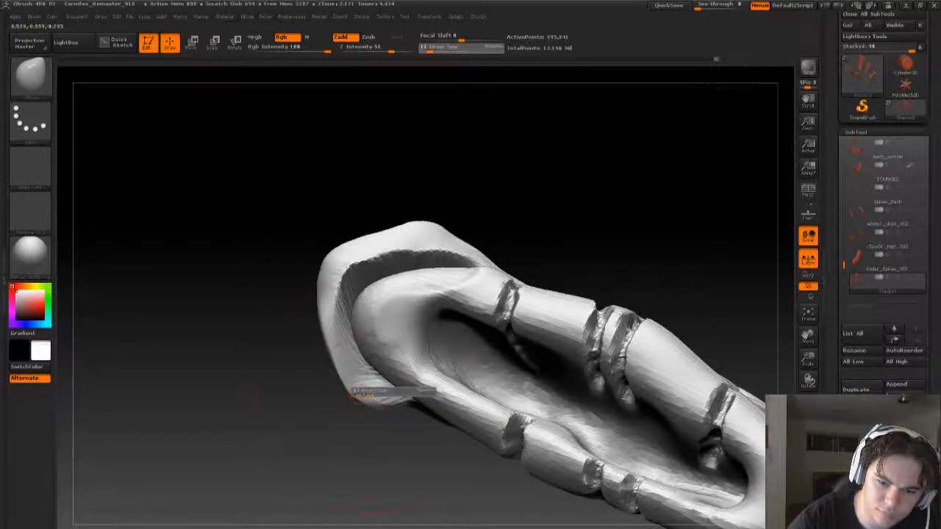
{"action": "left_click_drag", "start_coordinate": [365, 391], "coordinate": [366, 395]}
{"action": "key", "text": "s"}
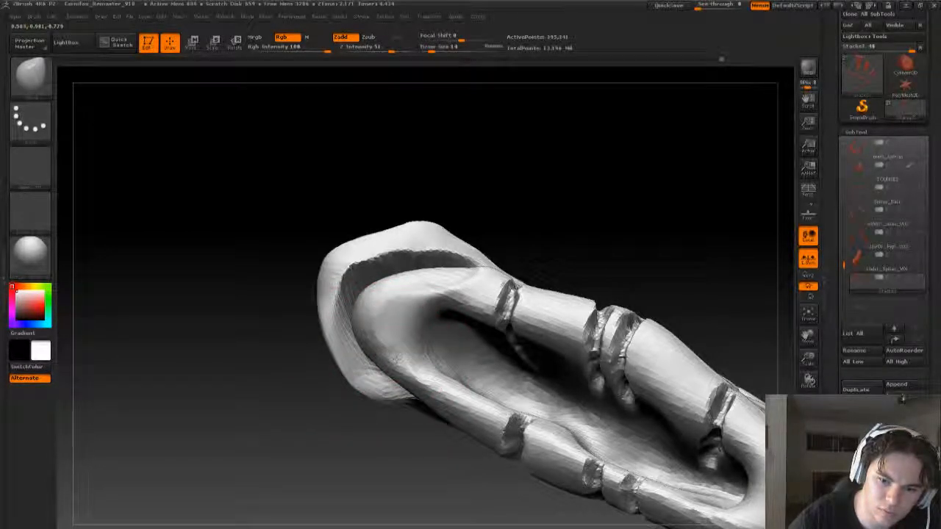
{"action": "left_click_drag", "start_coordinate": [258, 383], "coordinate": [412, 280]}
{"action": "left_click_drag", "start_coordinate": [423, 371], "coordinate": [403, 362]}
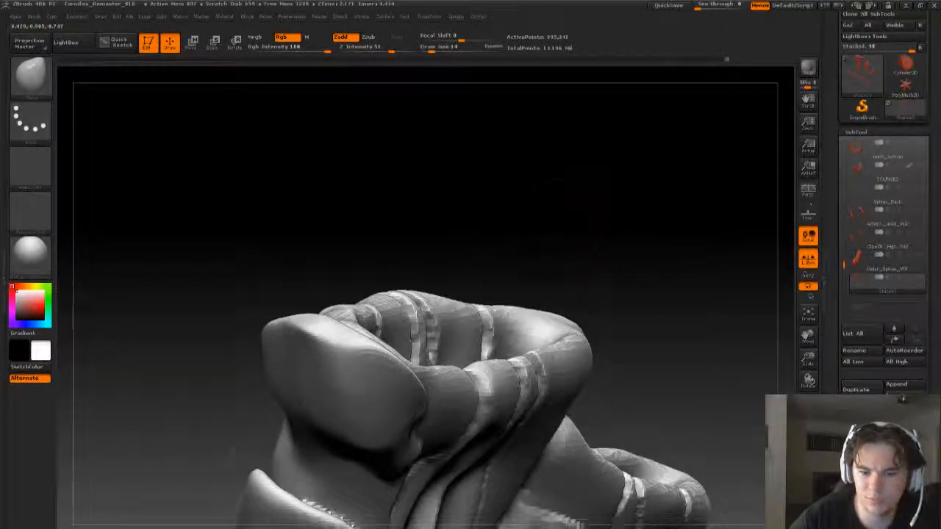
- Refine and smooth the topmost lip's outer face, and remesh the spine subtool with DynaMesh
{"action": "left_click_drag", "start_coordinate": [220, 353], "coordinate": [272, 338]}
{"action": "left_click_drag", "start_coordinate": [531, 271], "coordinate": [558, 162]}
{"action": "mouse_move", "coordinate": [375, 346]}
{"action": "left_mouse_down", "text": "shift"}
{"action": "mouse_move", "coordinate": [358, 316]}
{"action": "mouse_move", "coordinate": [322, 292]}
{"action": "left_mouse_up", "text": "shift"}
{"action": "left_click_drag", "start_coordinate": [213, 316], "coordinate": [396, 288]}
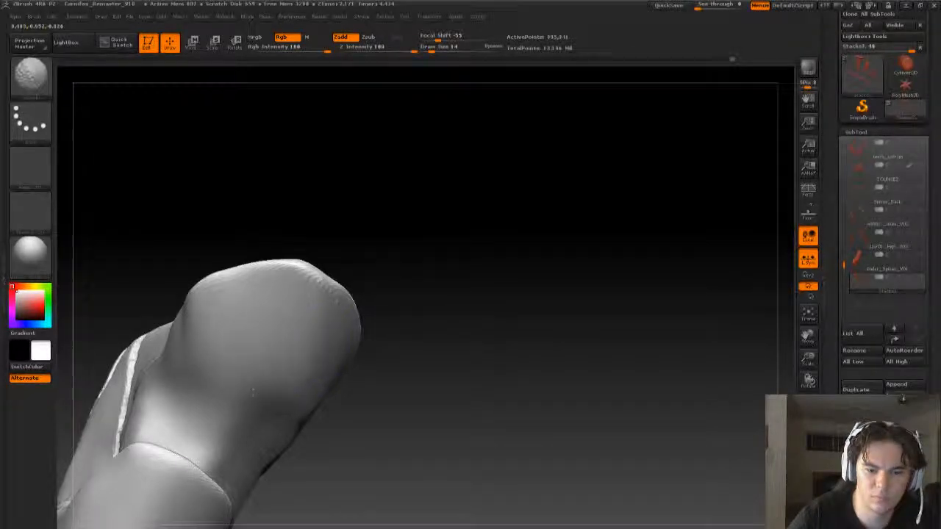
{"action": "mouse_move", "coordinate": [450, 359]}
{"action": "left_mouse_down"}
{"action": "mouse_move", "coordinate": [462, 346]}
{"action": "mouse_move", "coordinate": [514, 353]}
{"action": "mouse_move", "coordinate": [515, 433]}
{"action": "mouse_move", "coordinate": [300, 464]}
{"action": "left_mouse_up"}
{"action": "left_click_drag", "start_coordinate": [480, 264], "coordinate": [468, 373], "text": "ctrl"}
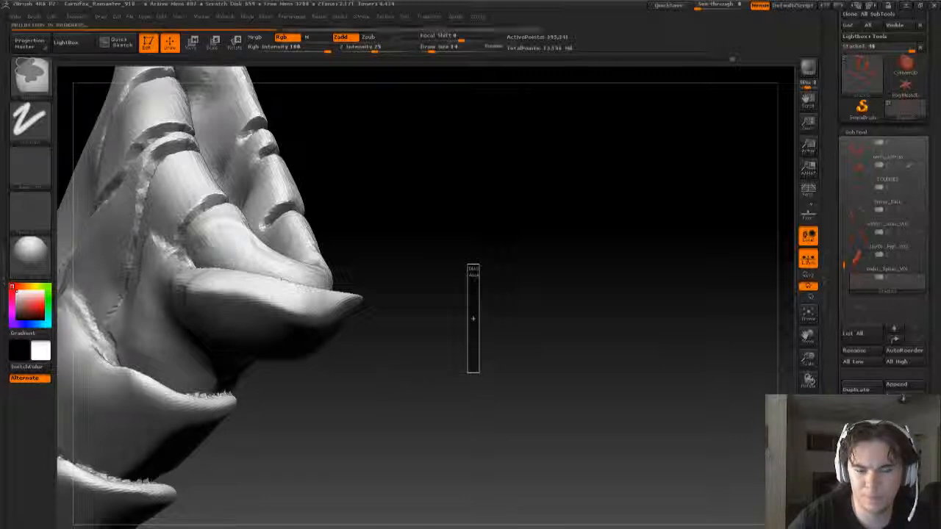
{"action": "left_click_drag", "start_coordinate": [414, 379], "coordinate": [568, 265]}
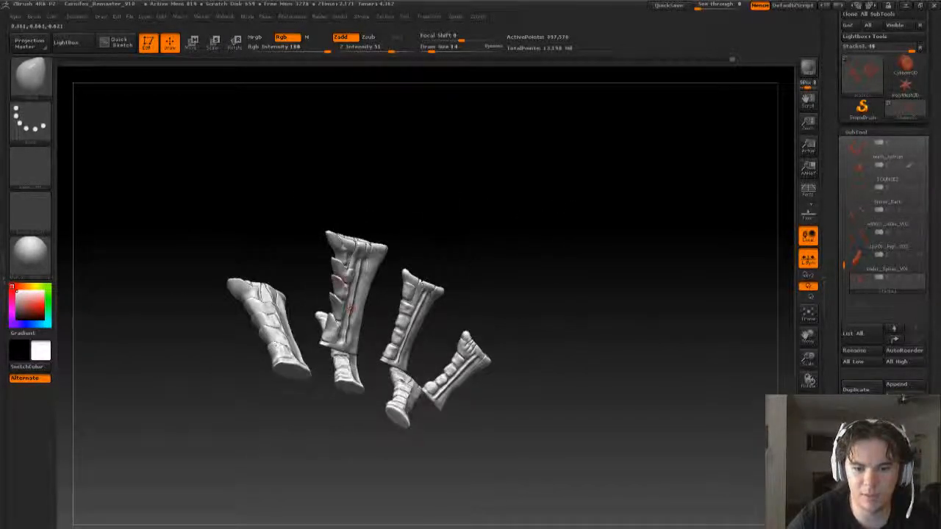
- Show all subtools and examine how the back spines look on the whole creature from the side and front
{"action": "left_click_drag", "start_coordinate": [455, 383], "coordinate": [536, 281]}
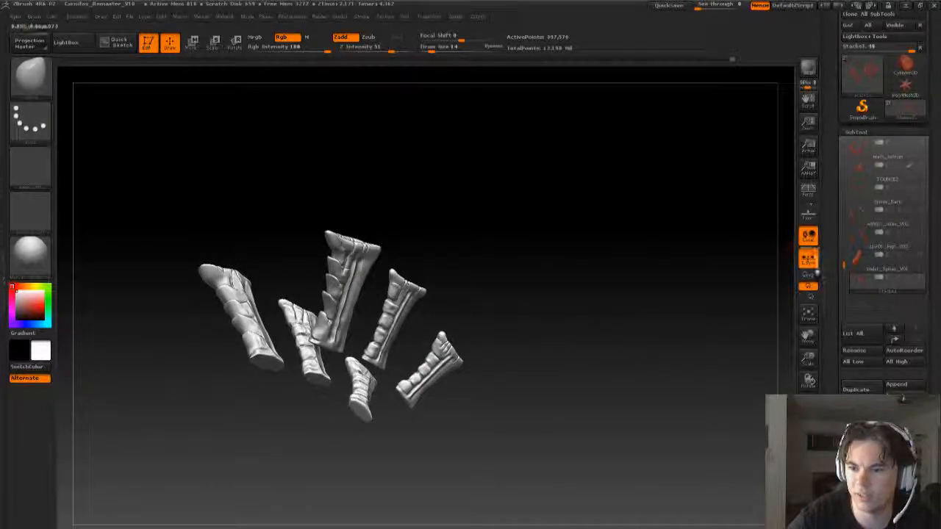
{"action": "left_click", "coordinate": [922, 278]}
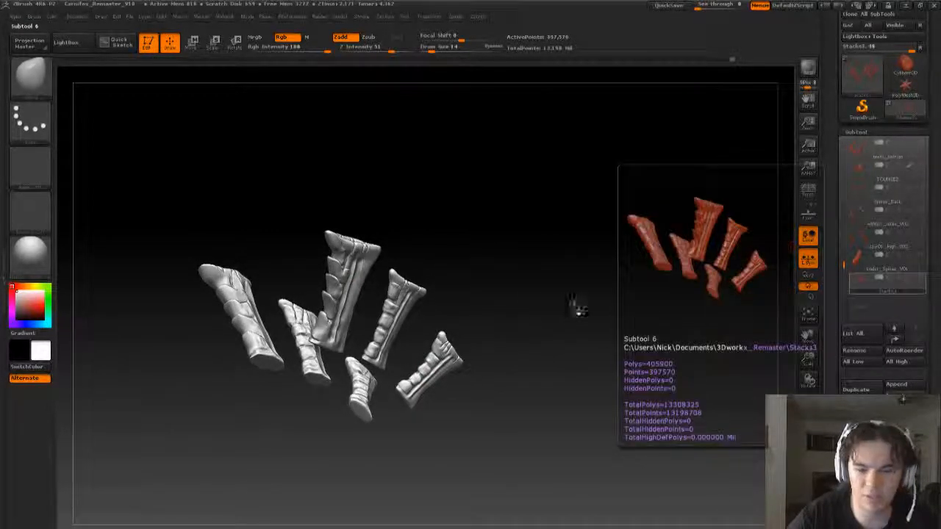
{"action": "mouse_move", "coordinate": [557, 302]}
{"action": "left_mouse_down"}
{"action": "mouse_move", "coordinate": [541, 312]}
{"action": "mouse_move", "coordinate": [570, 320]}
{"action": "mouse_move", "coordinate": [556, 289]}
{"action": "mouse_move", "coordinate": [529, 284]}
{"action": "left_mouse_up"}
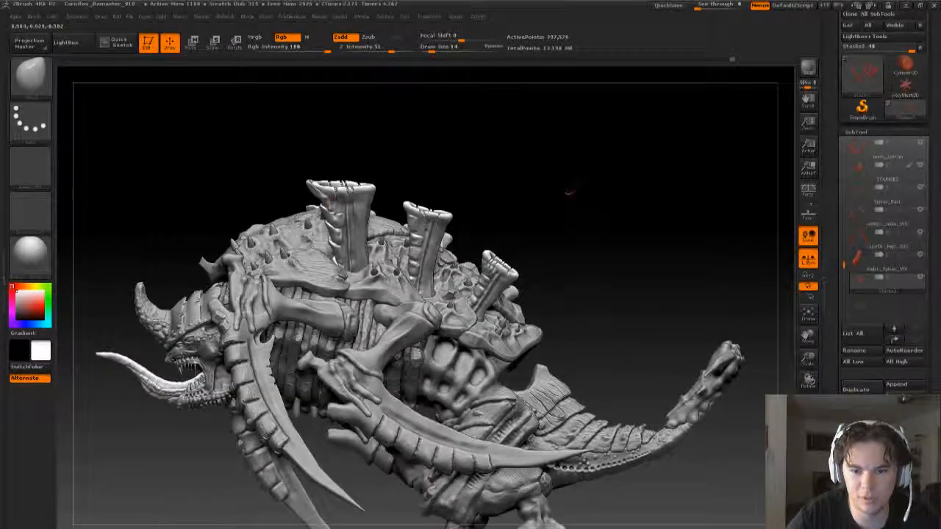
{"action": "mouse_move", "coordinate": [568, 193]}
{"action": "left_mouse_down"}
{"action": "mouse_move", "coordinate": [634, 220]}
{"action": "mouse_move", "coordinate": [574, 198]}
{"action": "mouse_move", "coordinate": [562, 200]}
{"action": "mouse_move", "coordinate": [565, 227]}
{"action": "mouse_move", "coordinate": [585, 231]}
{"action": "mouse_move", "coordinate": [583, 176]}
{"action": "left_mouse_up"}
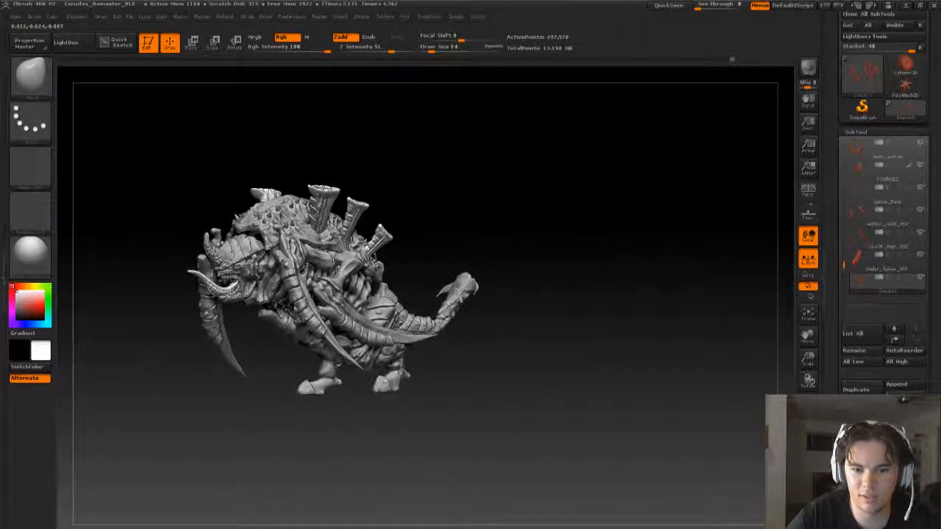
{"action": "mouse_move", "coordinate": [591, 280]}
{"action": "left_mouse_down"}
{"action": "mouse_move", "coordinate": [575, 276]}
{"action": "mouse_move", "coordinate": [601, 278]}
{"action": "left_mouse_up"}
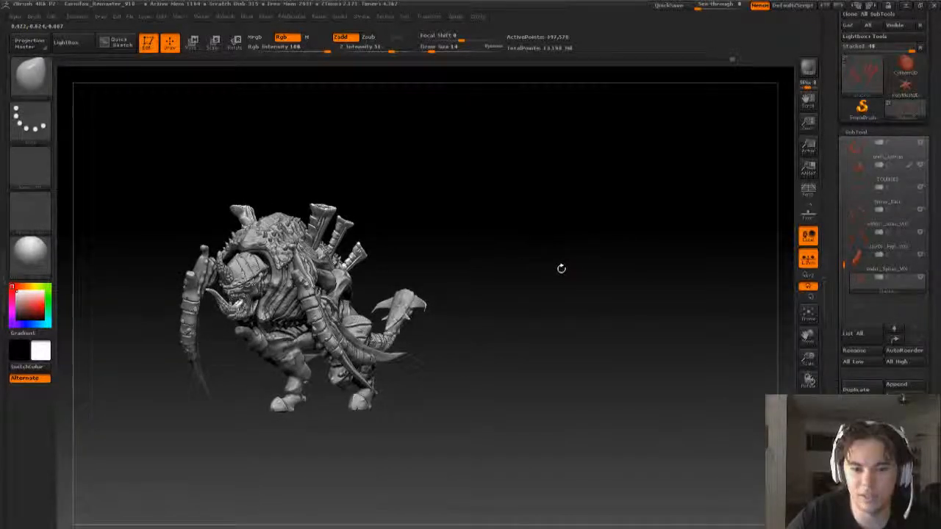
{"action": "left_click_drag", "start_coordinate": [571, 295], "coordinate": [638, 268], "text": "alt"}
{"action": "left_click_drag", "start_coordinate": [586, 233], "coordinate": [597, 209]}
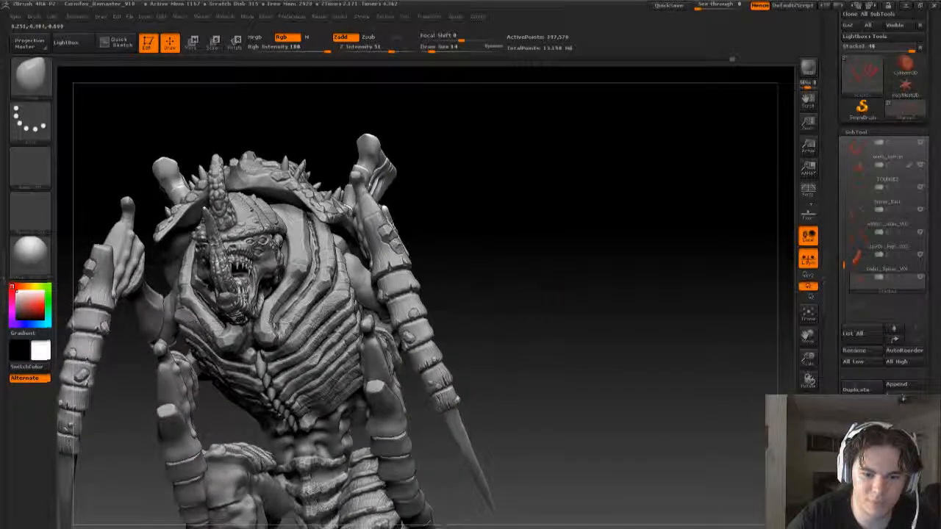
{"action": "mouse_move", "coordinate": [549, 288]}
{"action": "left_mouse_down"}
{"action": "mouse_move", "coordinate": [542, 266]}
{"action": "mouse_move", "coordinate": [294, 258]}
{"action": "left_mouse_up"}
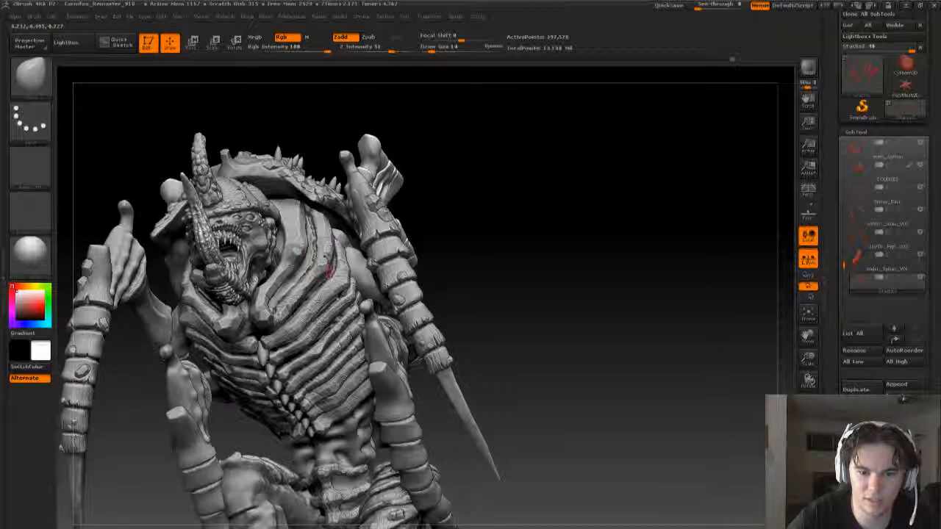
{"action": "mouse_move", "coordinate": [541, 241]}
{"action": "left_mouse_down"}
{"action": "mouse_move", "coordinate": [394, 262]}
{"action": "mouse_move", "coordinate": [296, 370]}
{"action": "left_mouse_up"}
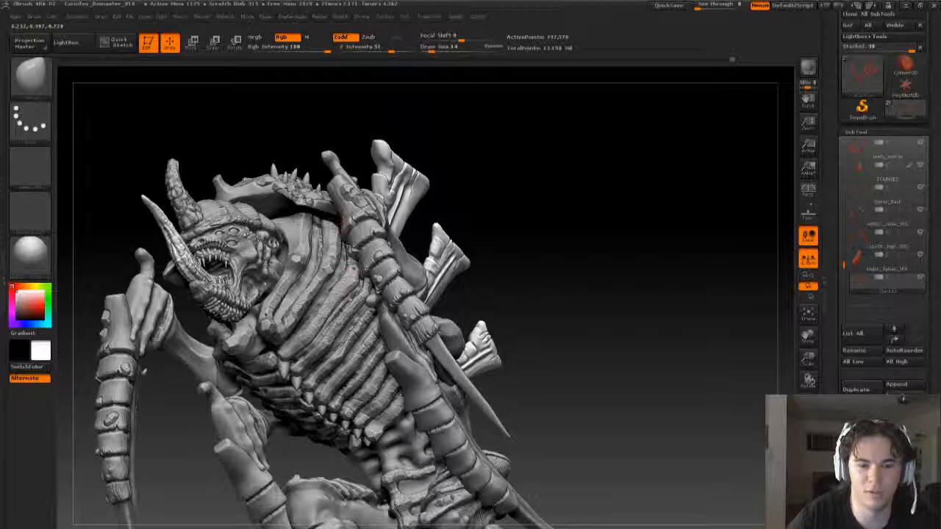
{"action": "mouse_move", "coordinate": [578, 279]}
{"action": "left_mouse_down"}
{"action": "mouse_move", "coordinate": [601, 309]}
{"action": "mouse_move", "coordinate": [603, 277]}
{"action": "left_mouse_up"}
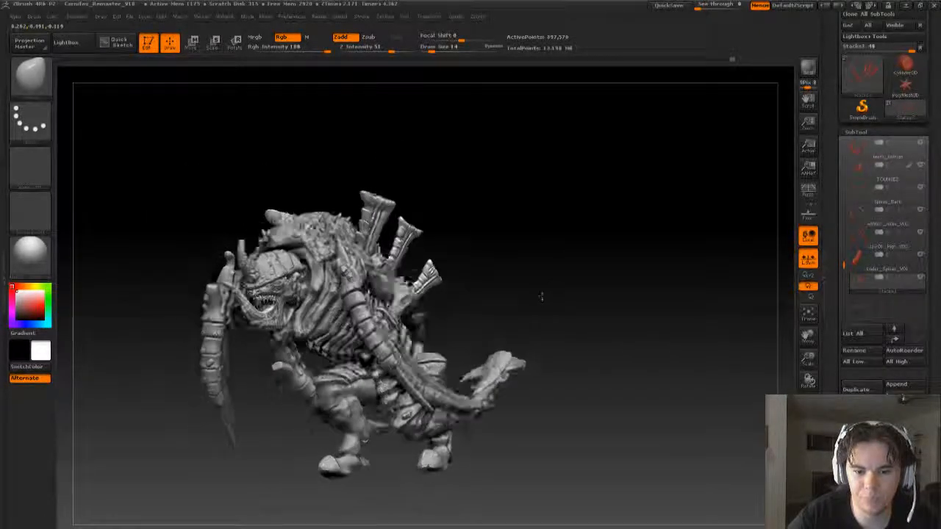
{"action": "mouse_move", "coordinate": [541, 297]}
{"action": "left_mouse_down"}
{"action": "mouse_move", "coordinate": [474, 260]}
{"action": "mouse_move", "coordinate": [544, 274]}
{"action": "mouse_move", "coordinate": [547, 300]}
{"action": "left_mouse_up"}
{"action": "left_click_drag", "start_coordinate": [547, 300], "coordinate": [526, 311]}
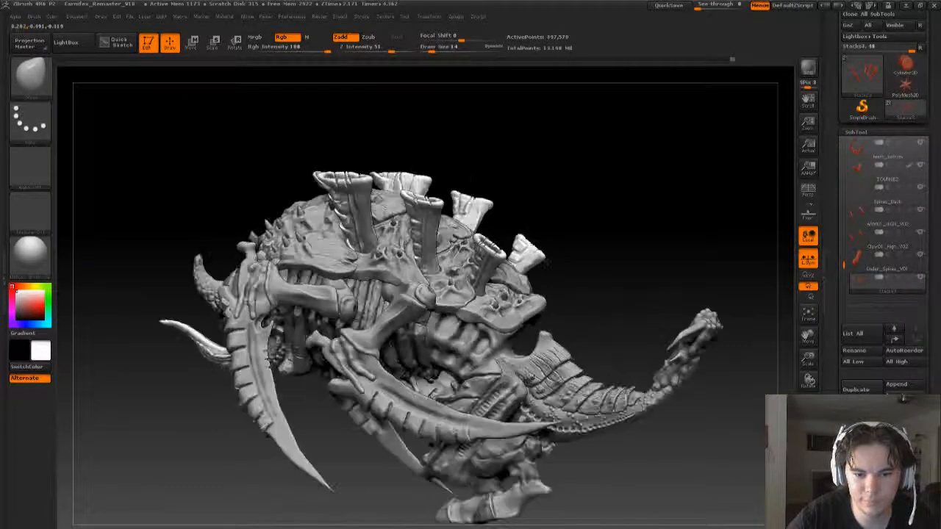
{"action": "mouse_move", "coordinate": [546, 263]}
{"action": "left_mouse_down"}
{"action": "mouse_move", "coordinate": [553, 229]}
{"action": "mouse_move", "coordinate": [594, 247]}
{"action": "mouse_move", "coordinate": [588, 258]}
{"action": "mouse_move", "coordinate": [515, 282]}
{"action": "mouse_move", "coordinate": [527, 309]}
{"action": "mouse_move", "coordinate": [519, 315]}
{"action": "left_mouse_up"}
{"action": "left_click_drag", "start_coordinate": [351, 356], "coordinate": [363, 353]}
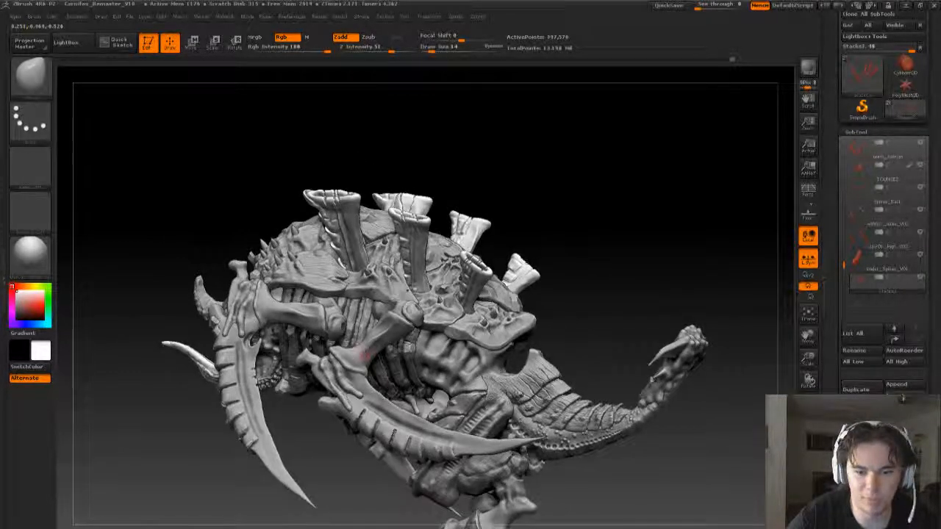
{"action": "left_click_drag", "start_coordinate": [584, 275], "coordinate": [550, 307]}
{"action": "left_click_drag", "start_coordinate": [495, 271], "coordinate": [493, 271], "text": "alt"}
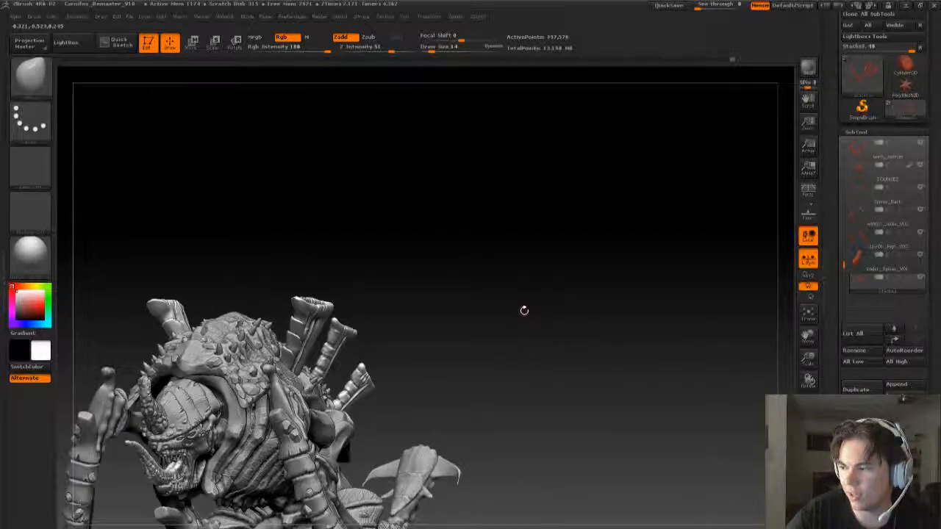
{"action": "left_click_drag", "start_coordinate": [521, 311], "coordinate": [511, 296]}
{"action": "left_click_drag", "start_coordinate": [542, 346], "coordinate": [536, 309], "text": "alt"}
- Hide every subtool except the back spines and frame the large spine's overlapping plates up close
{"action": "key", "text": "f"}
{"action": "left_click", "coordinate": [912, 278]}
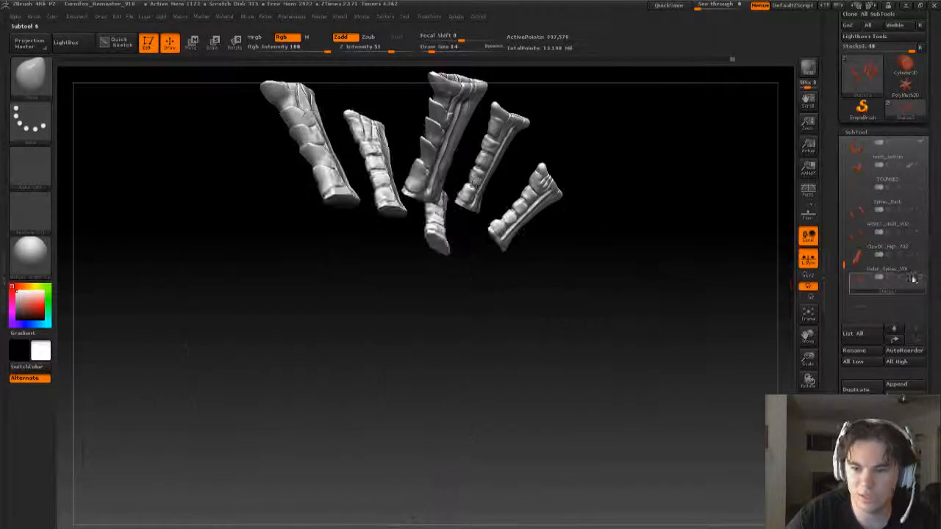
{"action": "left_click_drag", "start_coordinate": [617, 293], "coordinate": [611, 298]}
{"action": "key", "text": "f"}
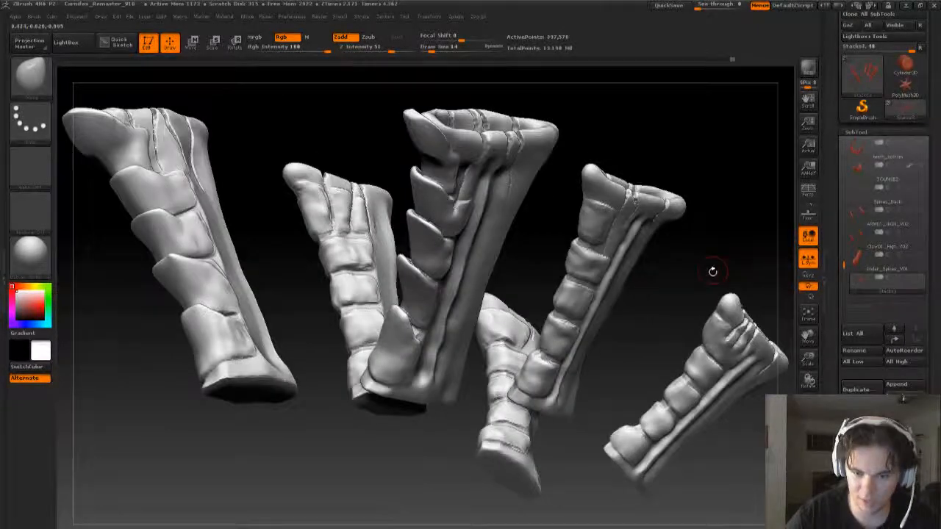
{"action": "left_click_drag", "start_coordinate": [712, 272], "coordinate": [743, 283]}
{"action": "left_click_drag", "start_coordinate": [537, 325], "coordinate": [547, 384]}
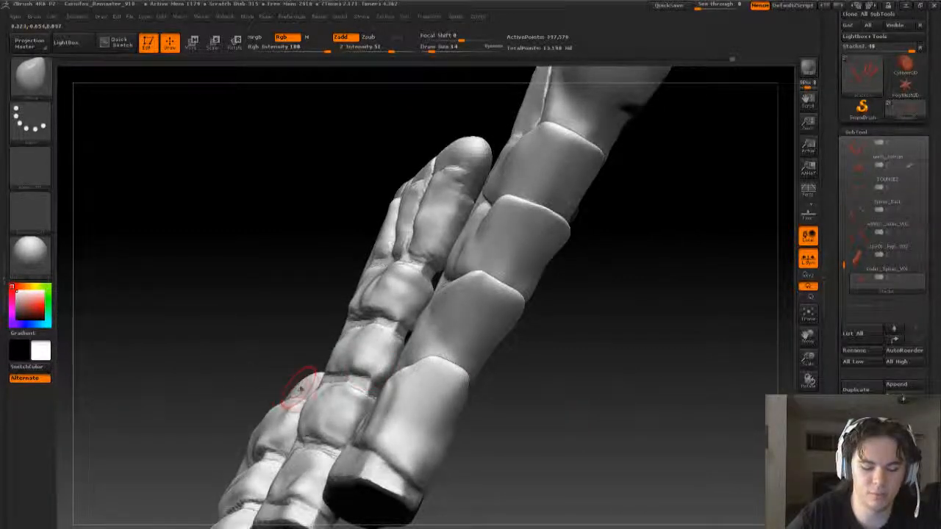
- Set up the Standard brush with a drag stroke and an alpha of wavy vertical lines
{"action": "key", "text": "b"}
{"action": "key", "text": "s"}
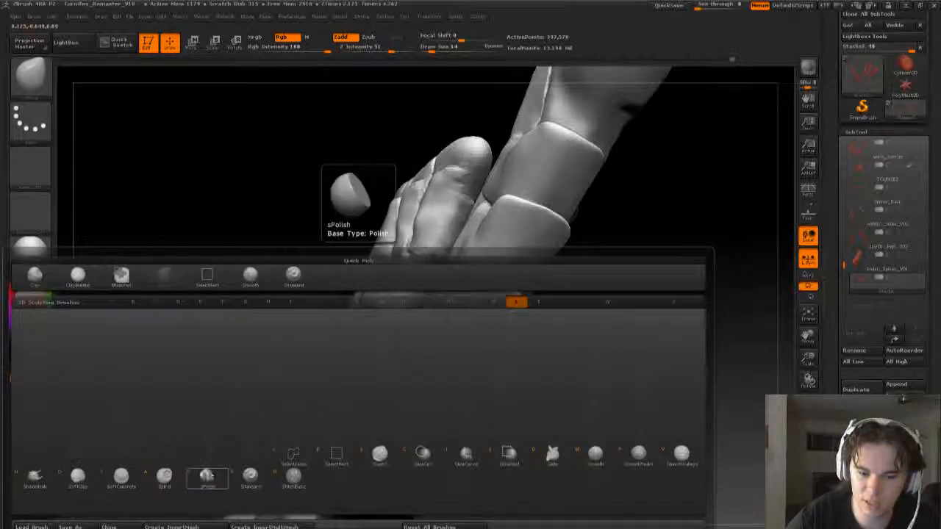
{"action": "left_click", "coordinate": [251, 477]}
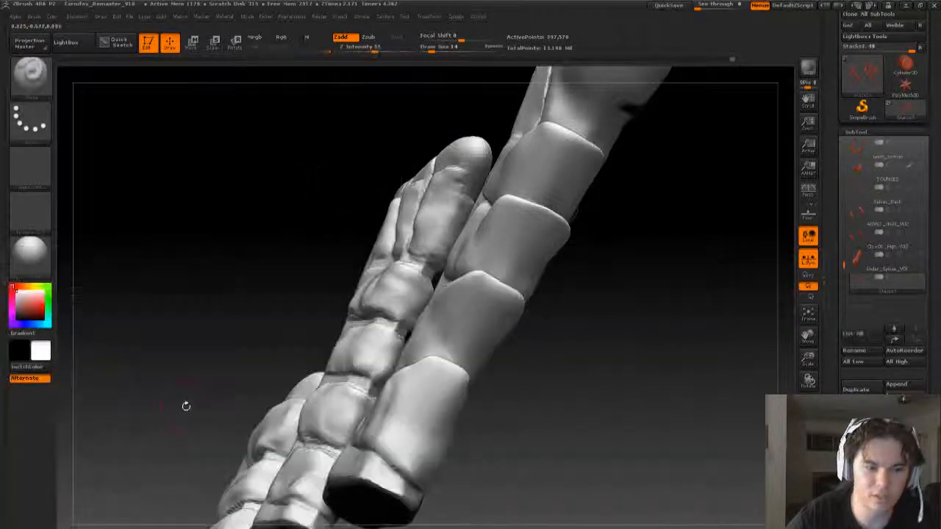
{"action": "left_click", "coordinate": [29, 119]}
{"action": "left_click", "coordinate": [67, 130]}
{"action": "left_click", "coordinate": [25, 181]}
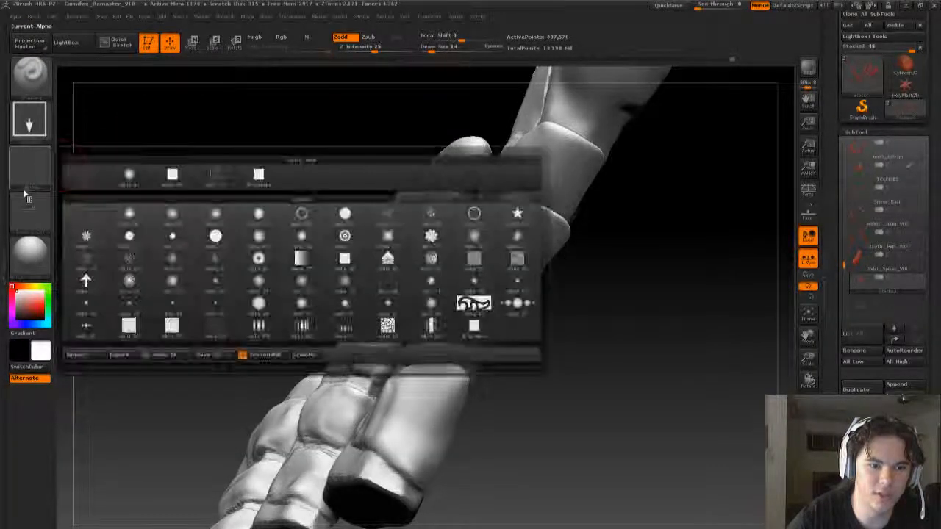
{"action": "left_click", "coordinate": [37, 194]}
{"action": "left_click", "coordinate": [44, 183]}
{"action": "left_click", "coordinate": [61, 194]}
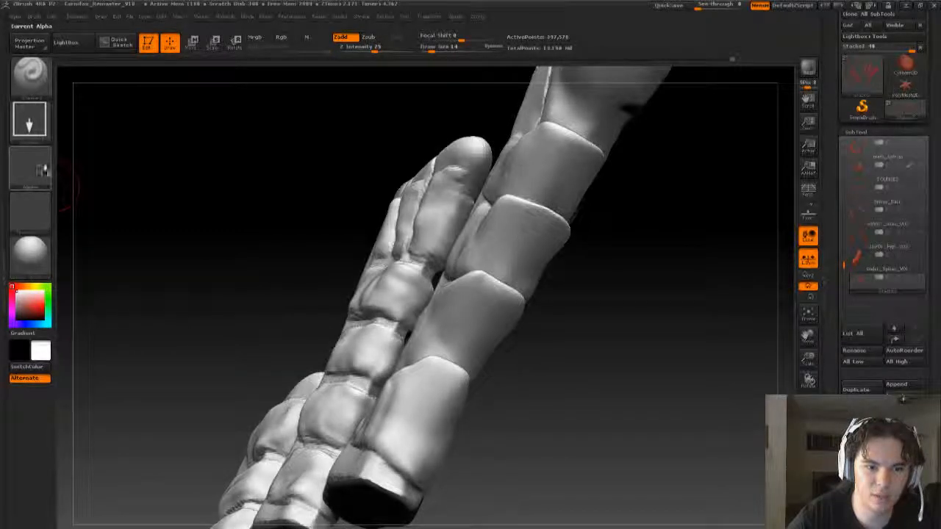
{"action": "left_click", "coordinate": [35, 175]}
{"action": "left_click", "coordinate": [206, 180]}
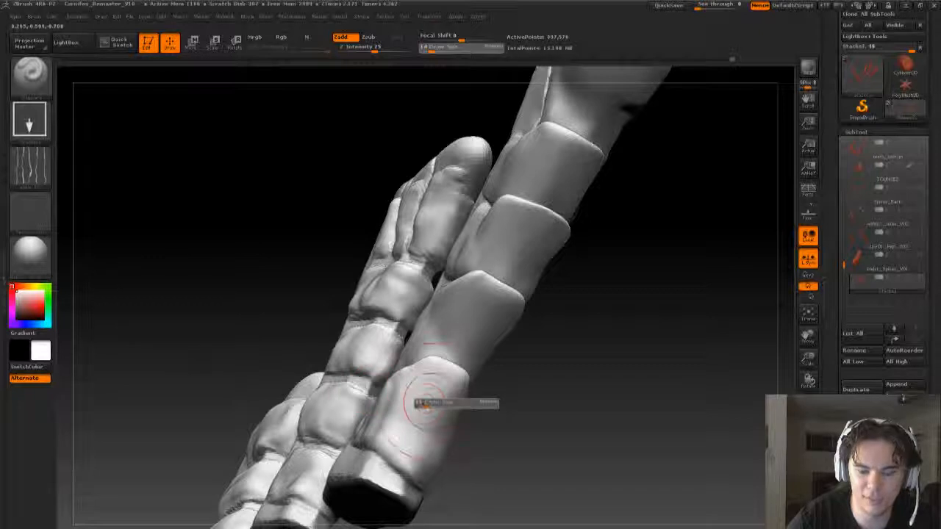
- Try stamping vertical cracks on the large spine's lower plates at a draw size of 45, and undo the stamp
{"action": "mouse_move", "coordinate": [423, 404]}
{"action": "left_mouse_down"}
{"action": "mouse_move", "coordinate": [443, 403]}
{"action": "mouse_move", "coordinate": [399, 387]}
{"action": "left_mouse_up"}
{"action": "key", "text": "s"}
{"action": "key", "text": "shift"}
{"action": "key", "text": "ctrl"}
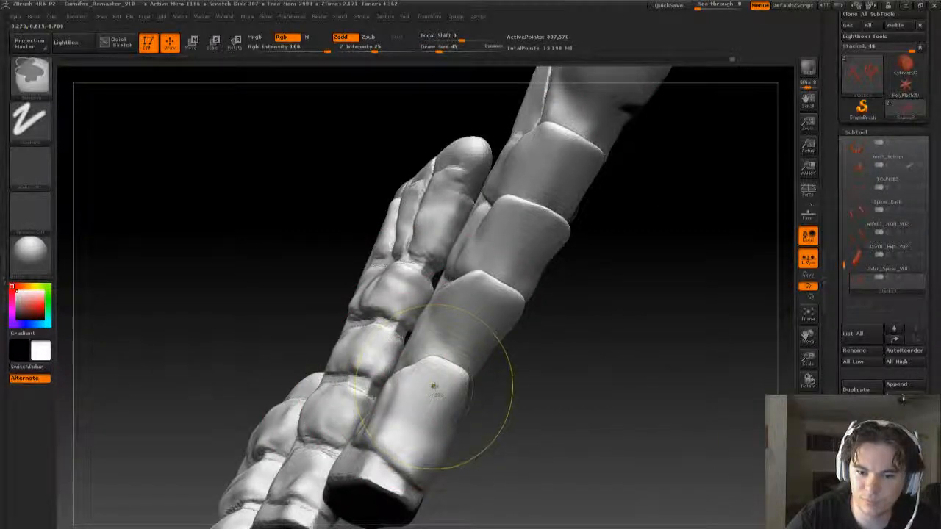
{"action": "left_click_drag", "start_coordinate": [468, 333], "coordinate": [421, 445]}
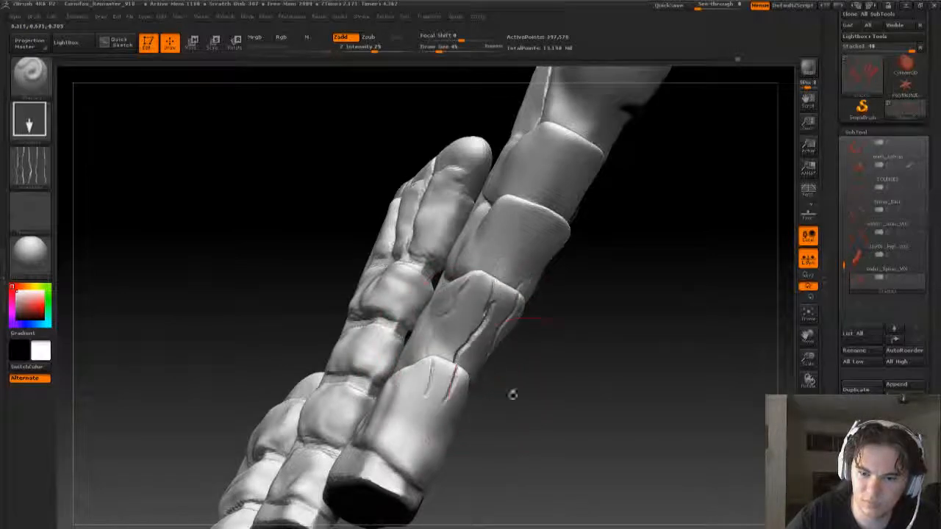
{"action": "mouse_move", "coordinate": [598, 394]}
{"action": "left_mouse_down"}
{"action": "mouse_move", "coordinate": [540, 331]}
{"action": "mouse_move", "coordinate": [478, 313]}
{"action": "mouse_move", "coordinate": [578, 402]}
{"action": "mouse_move", "coordinate": [584, 324]}
{"action": "left_mouse_up"}
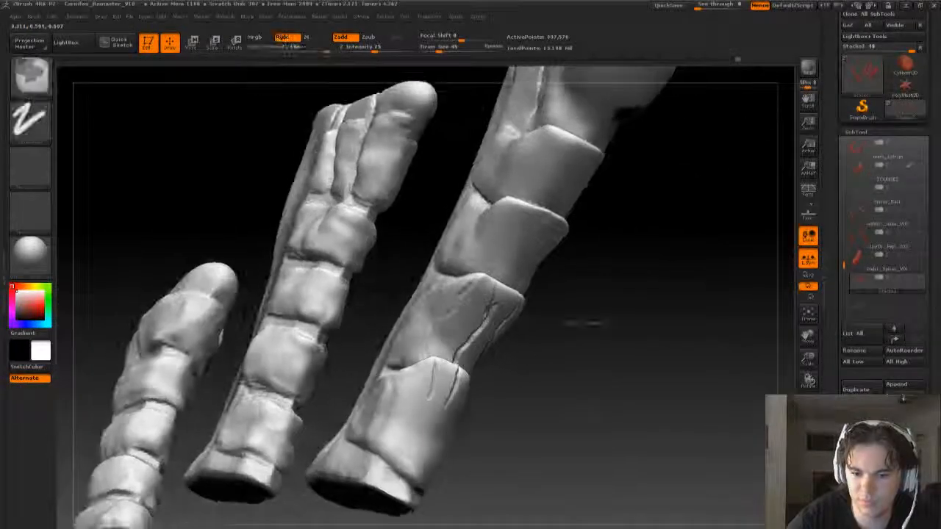
{"action": "key", "text": "ctrl+z"}
- Try a smaller crack stamp across the two lowest plates at a draw size of 32, and undo it
{"action": "key", "text": "s"}
{"action": "mouse_move", "coordinate": [443, 394]}
{"action": "left_mouse_down"}
{"action": "mouse_move", "coordinate": [446, 421]}
{"action": "mouse_move", "coordinate": [417, 445]}
{"action": "left_mouse_up"}
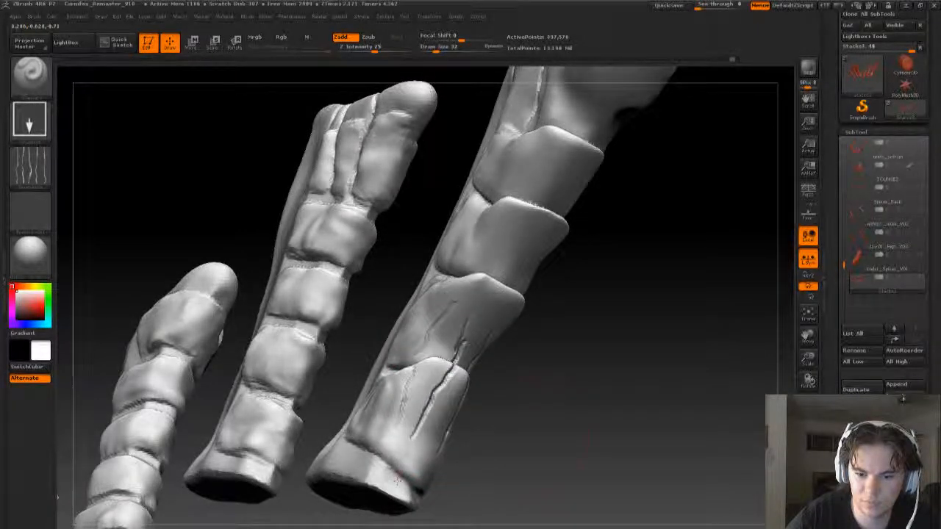
{"action": "left_click_drag", "start_coordinate": [531, 441], "coordinate": [504, 435]}
{"action": "key", "text": "ctrl+z"}
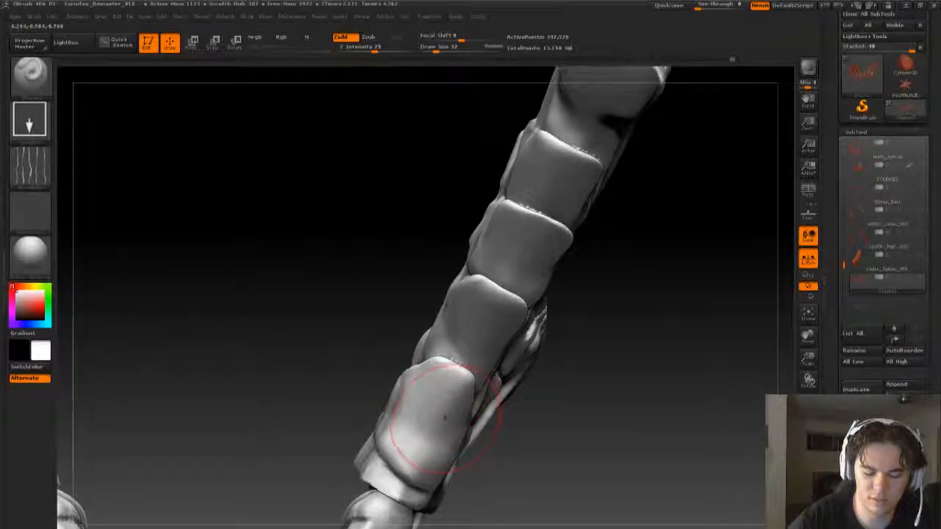
- Switch to the Crumple brush and set its stroke type to Dots
{"action": "key", "text": "b"}
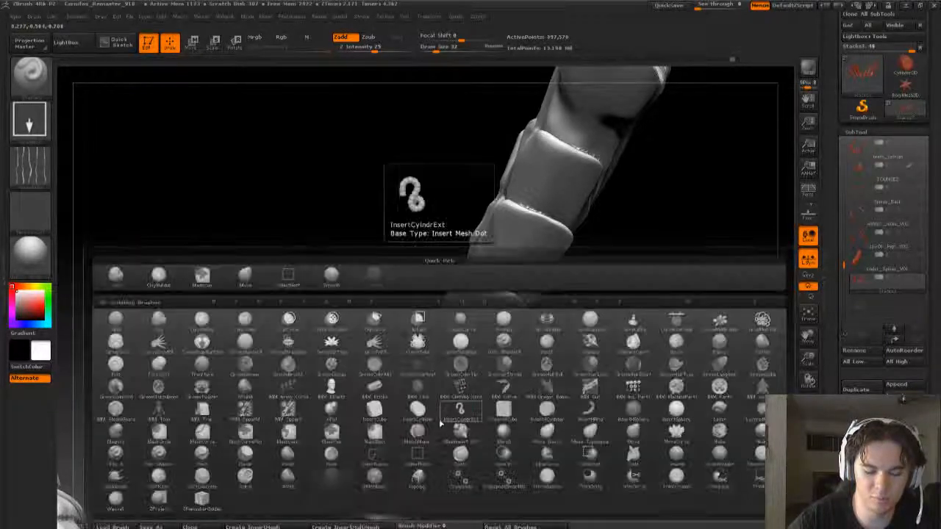
{"action": "key", "text": "c"}
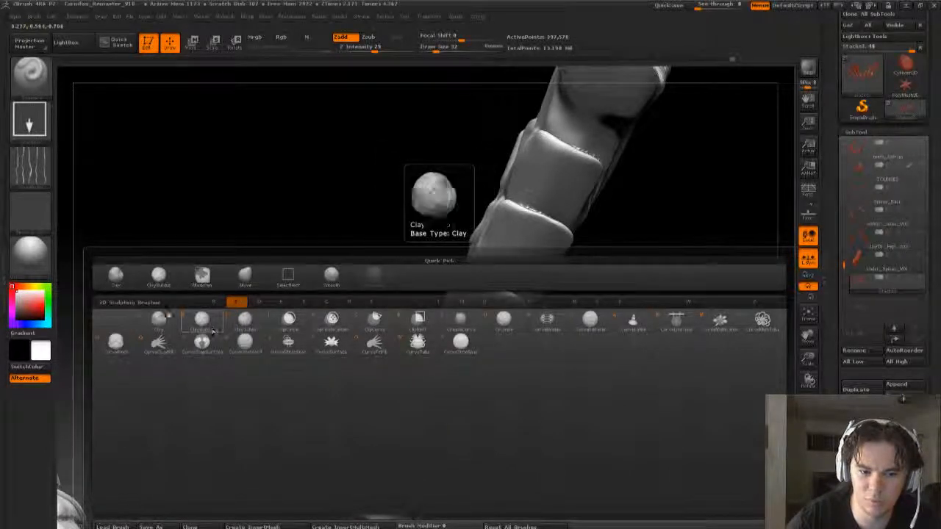
{"action": "left_click", "coordinate": [505, 327]}
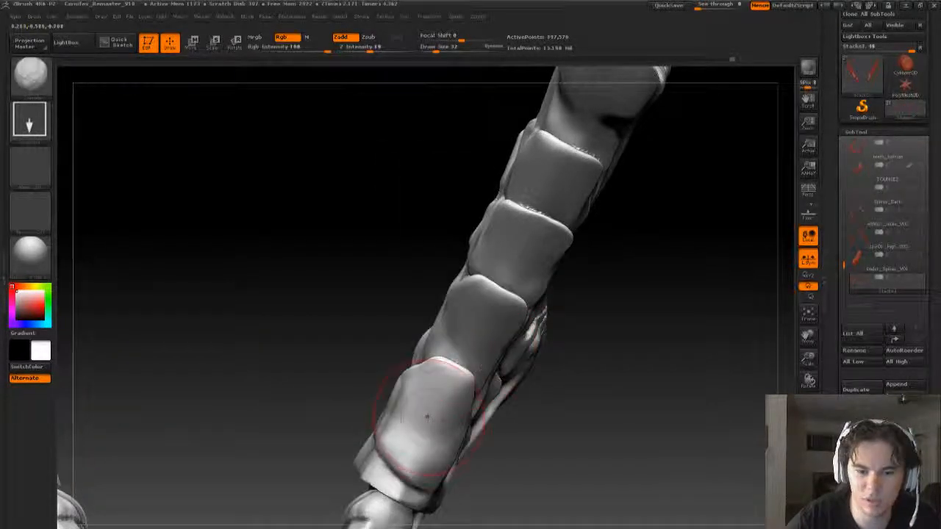
{"action": "left_click", "coordinate": [30, 119]}
{"action": "left_click", "coordinate": [30, 119]}
{"action": "left_click", "coordinate": [87, 134]}
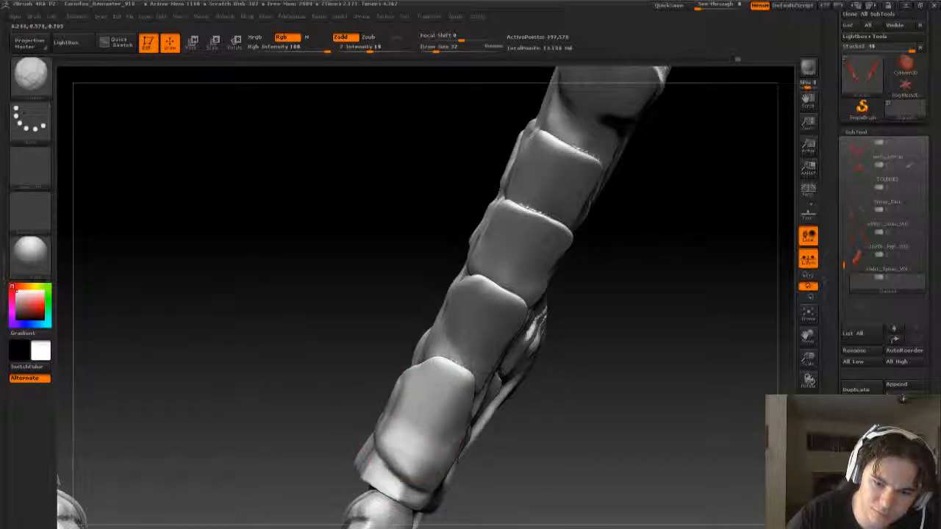
- Sculpt shallow vertical creases into the side of the large spine's lowest plate, and set the draw size to 50
{"action": "left_click_drag", "start_coordinate": [555, 446], "coordinate": [683, 447]}
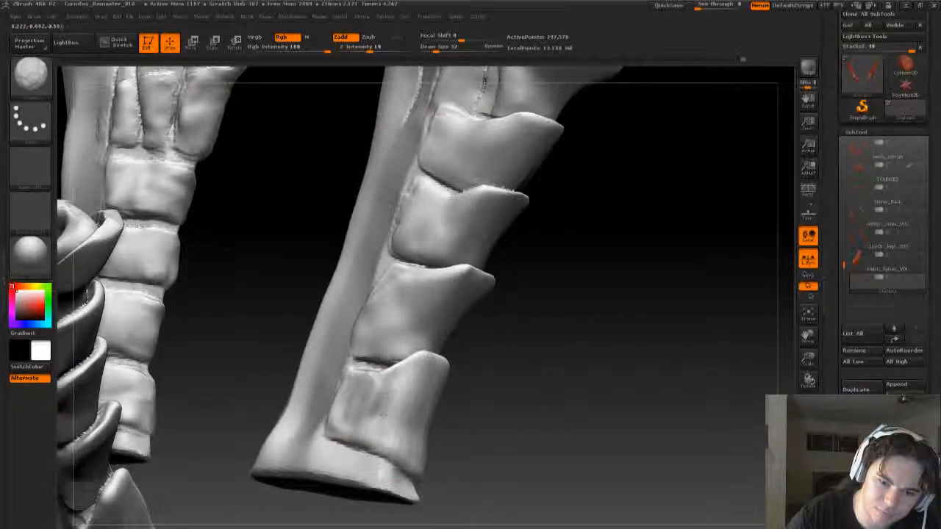
{"action": "mouse_move", "coordinate": [358, 406]}
{"action": "left_mouse_down"}
{"action": "mouse_move", "coordinate": [394, 433]}
{"action": "mouse_move", "coordinate": [424, 434]}
{"action": "mouse_move", "coordinate": [428, 416]}
{"action": "left_mouse_up"}
{"action": "mouse_move", "coordinate": [552, 353]}
{"action": "left_mouse_down"}
{"action": "mouse_move", "coordinate": [423, 452]}
{"action": "mouse_move", "coordinate": [409, 420]}
{"action": "mouse_move", "coordinate": [422, 431]}
{"action": "left_mouse_up"}
{"action": "key", "text": "s"}
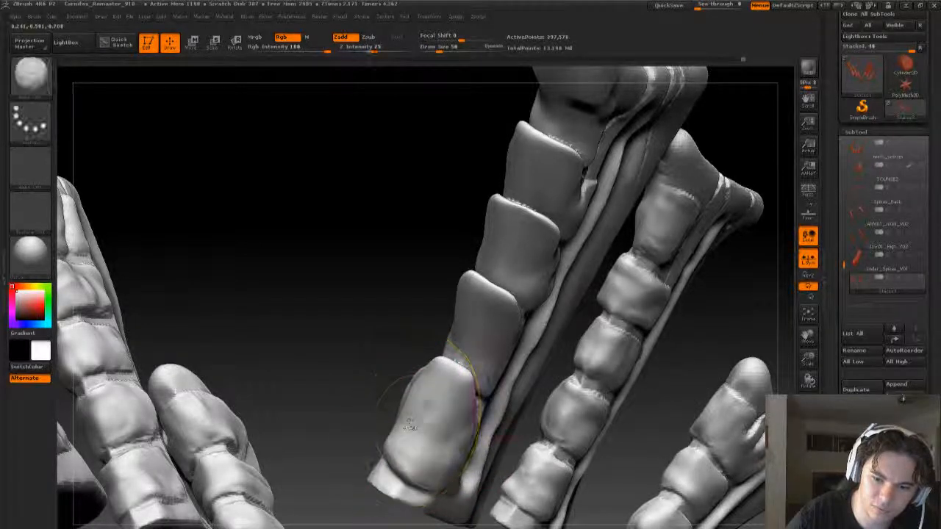
- Look over the back spines and open their DynaMesh settings to check the mesh resolution
{"action": "left_click_drag", "start_coordinate": [708, 355], "coordinate": [628, 328], "text": "alt"}
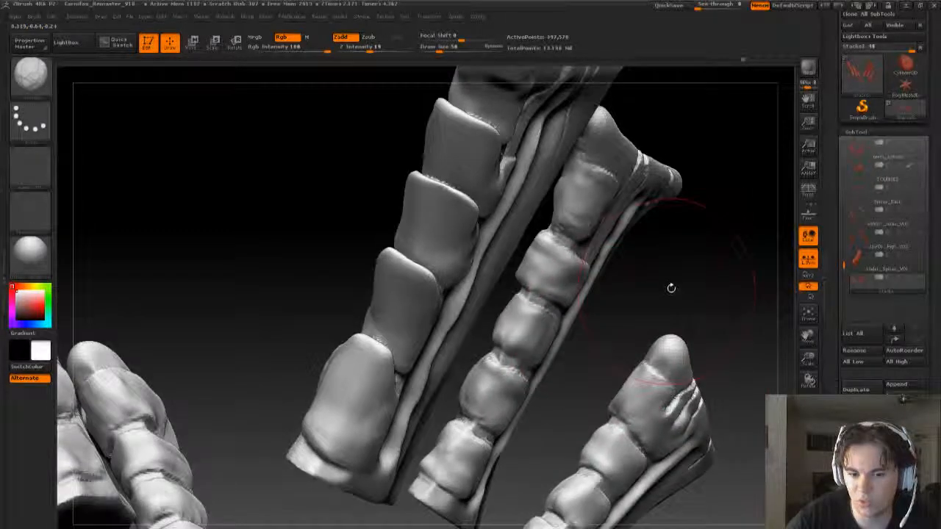
{"action": "left_click_drag", "start_coordinate": [670, 287], "coordinate": [535, 323]}
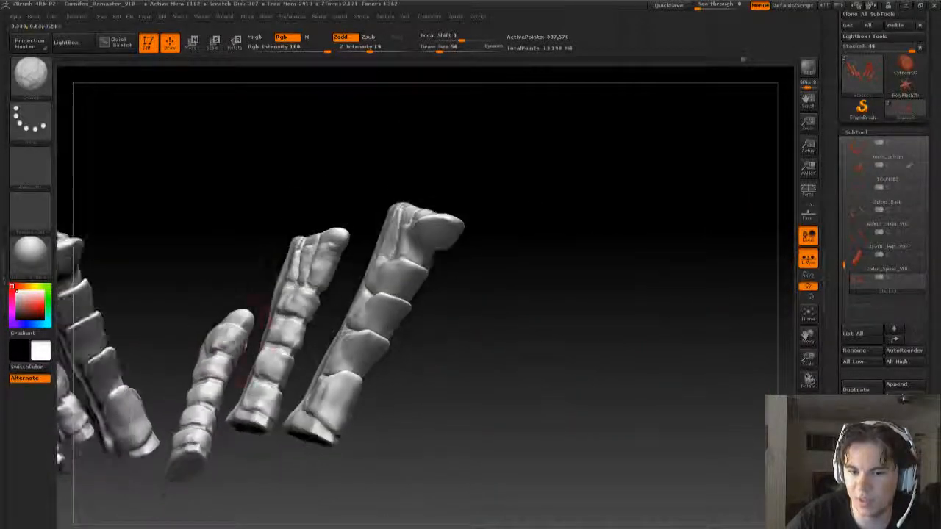
{"action": "left_click_drag", "start_coordinate": [547, 409], "coordinate": [501, 381]}
{"action": "left_click_drag", "start_coordinate": [640, 340], "coordinate": [662, 403], "text": "alt"}
{"action": "left_click_drag", "start_coordinate": [843, 315], "coordinate": [853, 210]}
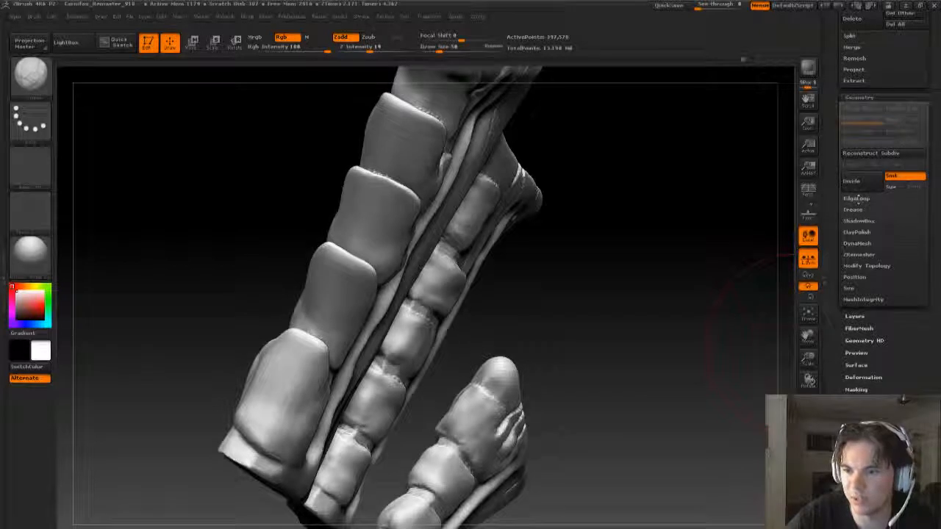
{"action": "left_click", "coordinate": [857, 243]}
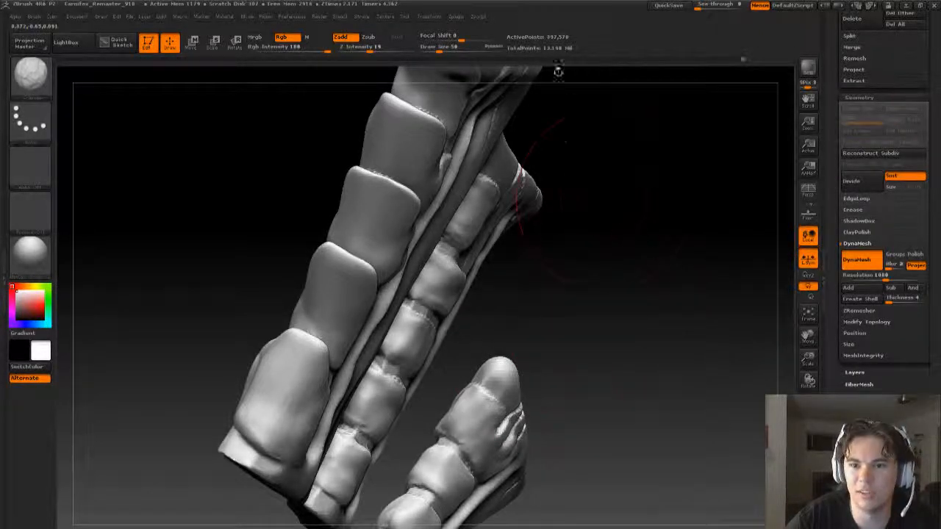
- Examine the plates and ridges of the large and smaller back spines from several sides
{"action": "left_click_drag", "start_coordinate": [631, 284], "coordinate": [452, 436]}
{"action": "left_click_drag", "start_coordinate": [538, 412], "coordinate": [508, 275], "text": "alt"}
{"action": "left_click_drag", "start_coordinate": [543, 380], "coordinate": [527, 283], "text": "alt"}
{"action": "left_click_drag", "start_coordinate": [559, 346], "coordinate": [353, 356]}
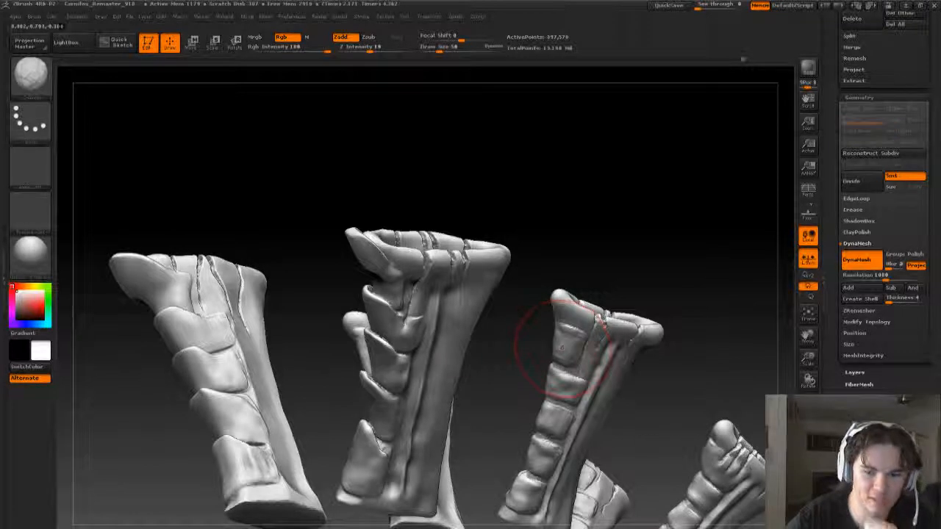
{"action": "left_click_drag", "start_coordinate": [483, 405], "coordinate": [441, 400]}
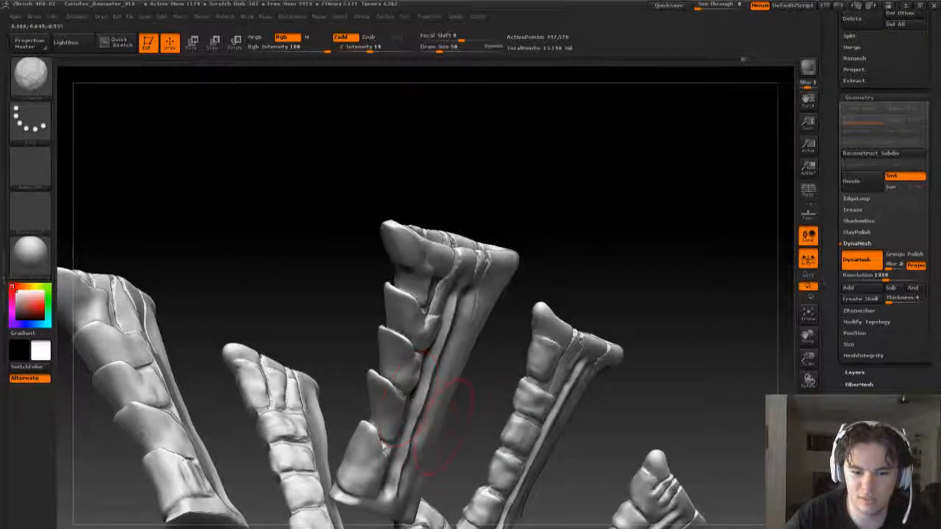
{"action": "left_click_drag", "start_coordinate": [597, 370], "coordinate": [624, 364]}
{"action": "left_click_drag", "start_coordinate": [624, 397], "coordinate": [504, 358]}
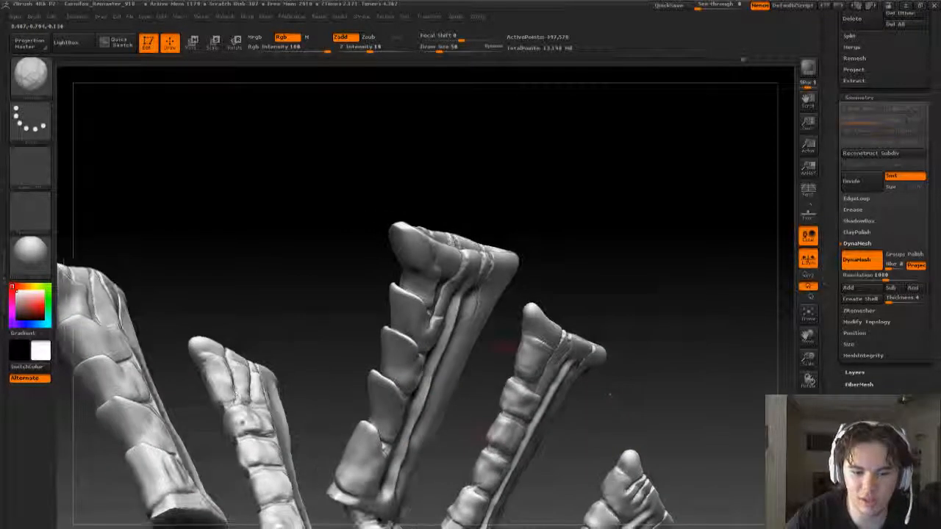
- Try sculpting finer creases into the large spine's lowest plate at a draw size of 14, and undo the strokes
{"action": "mouse_move", "coordinate": [616, 418]}
{"action": "left_mouse_down"}
{"action": "mouse_move", "coordinate": [552, 460]}
{"action": "mouse_move", "coordinate": [522, 394]}
{"action": "mouse_move", "coordinate": [499, 387]}
{"action": "mouse_move", "coordinate": [508, 448]}
{"action": "mouse_move", "coordinate": [449, 419]}
{"action": "left_mouse_up"}
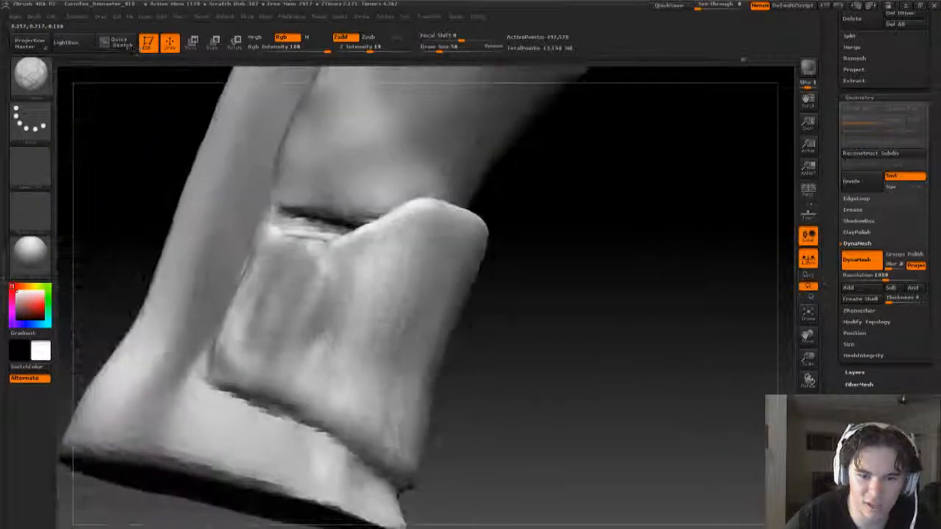
{"action": "key", "text": "s"}
{"action": "left_click_drag", "start_coordinate": [306, 319], "coordinate": [274, 325]}
{"action": "left_click_drag", "start_coordinate": [557, 351], "coordinate": [515, 346]}
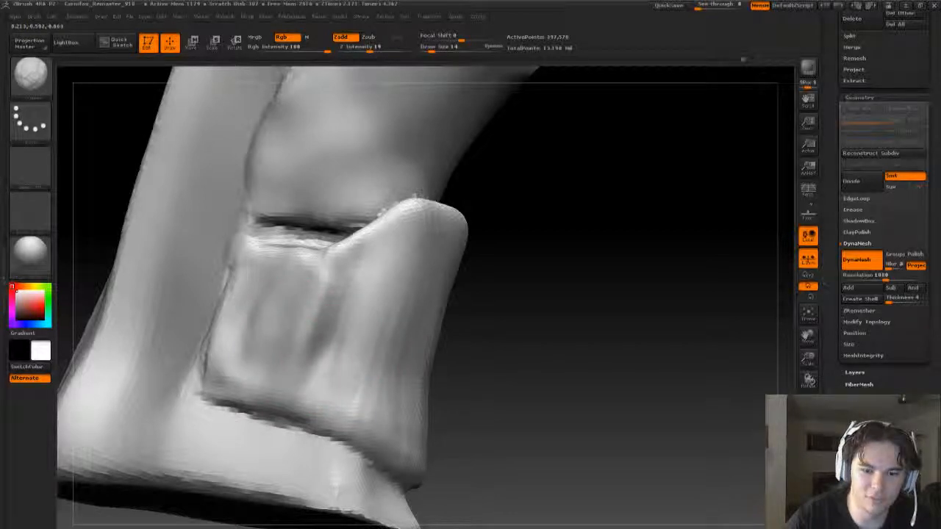
{"action": "mouse_move", "coordinate": [292, 322]}
{"action": "left_mouse_down"}
{"action": "mouse_move", "coordinate": [308, 372]}
{"action": "mouse_move", "coordinate": [316, 329]}
{"action": "mouse_move", "coordinate": [303, 365]}
{"action": "mouse_move", "coordinate": [313, 360]}
{"action": "left_mouse_up"}
{"action": "mouse_move", "coordinate": [588, 352]}
{"action": "left_mouse_down"}
{"action": "mouse_move", "coordinate": [545, 368]}
{"action": "mouse_move", "coordinate": [603, 370]}
{"action": "mouse_move", "coordinate": [536, 353]}
{"action": "mouse_move", "coordinate": [523, 361]}
{"action": "left_mouse_up"}
{"action": "key", "text": "ctrl+z"}
{"action": "key", "text": "ctrl+z"}
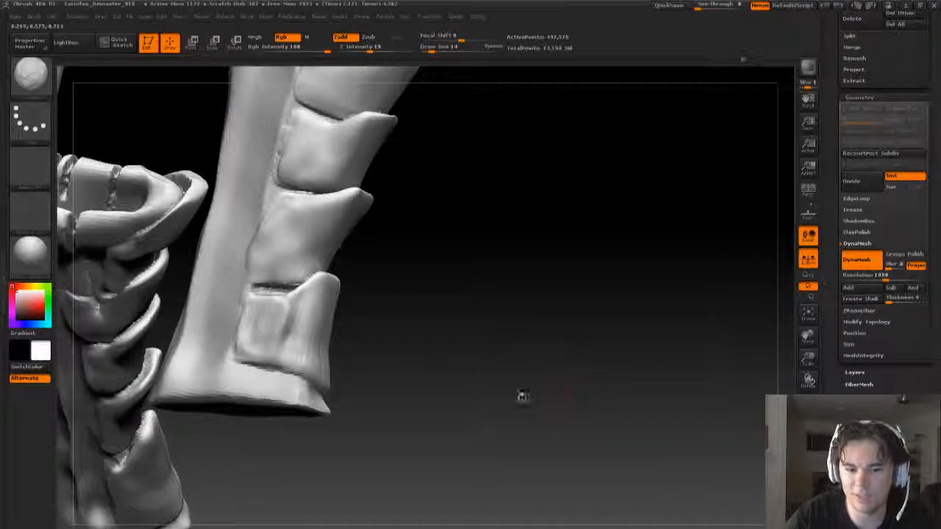
{"action": "left_click_drag", "start_coordinate": [522, 396], "coordinate": [346, 324]}
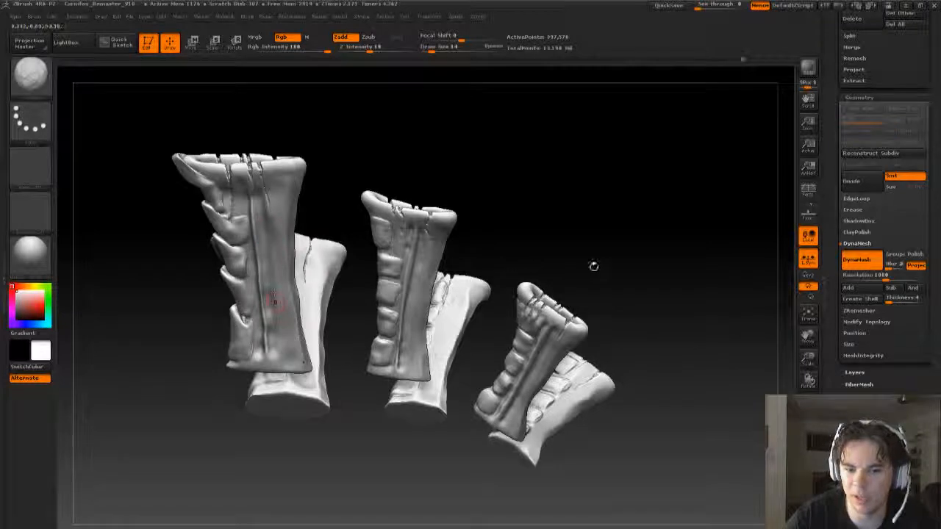
{"action": "left_click_drag", "start_coordinate": [594, 267], "coordinate": [569, 295]}
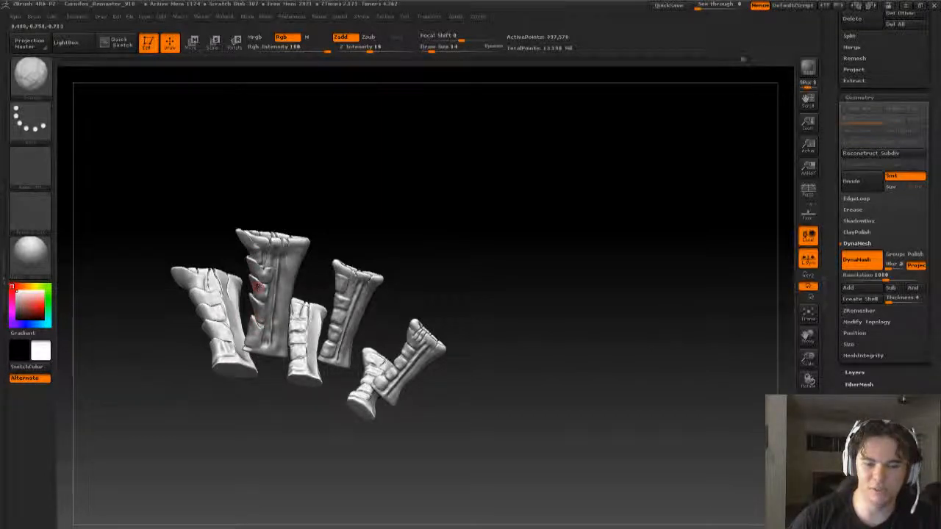
{"action": "left_click_drag", "start_coordinate": [414, 240], "coordinate": [303, 301]}
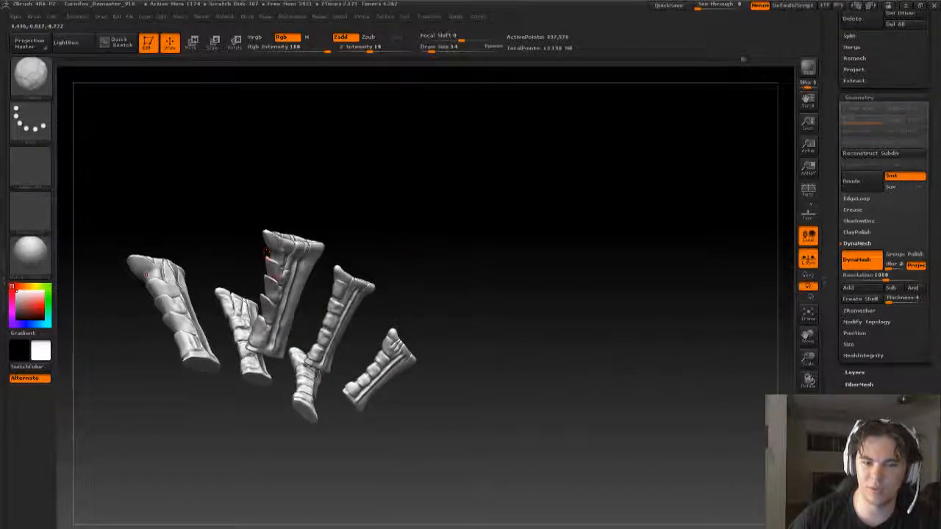